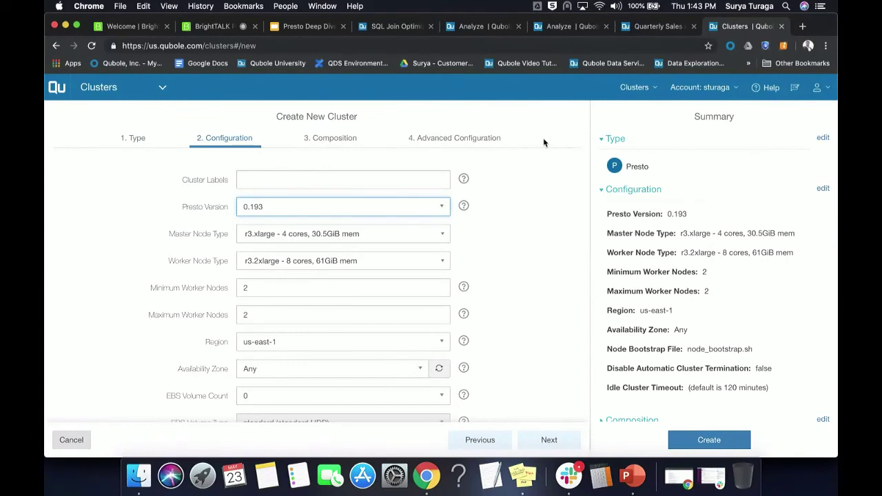
- Look over the new Presto cluster's configuration and switch to the executed airline query in Analyze
{"action": "scroll", "coordinate": [544, 141], "scroll_direction": "down", "scroll_amount": 3}
{"action": "scroll", "coordinate": [543, 143], "scroll_direction": "down", "scroll_amount": 2}
{"action": "scroll", "coordinate": [544, 142], "scroll_direction": "up", "scroll_amount": 5}
{"action": "left_click", "coordinate": [479, 26]}
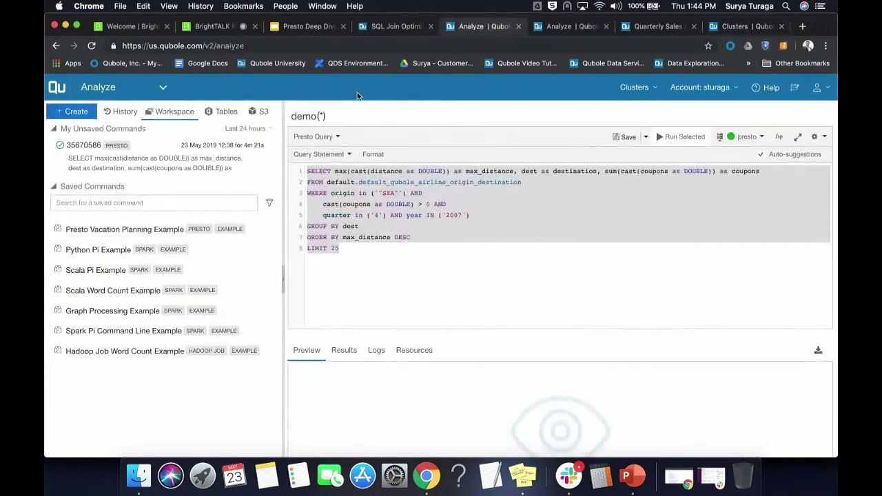
{"action": "left_click", "coordinate": [163, 88]}
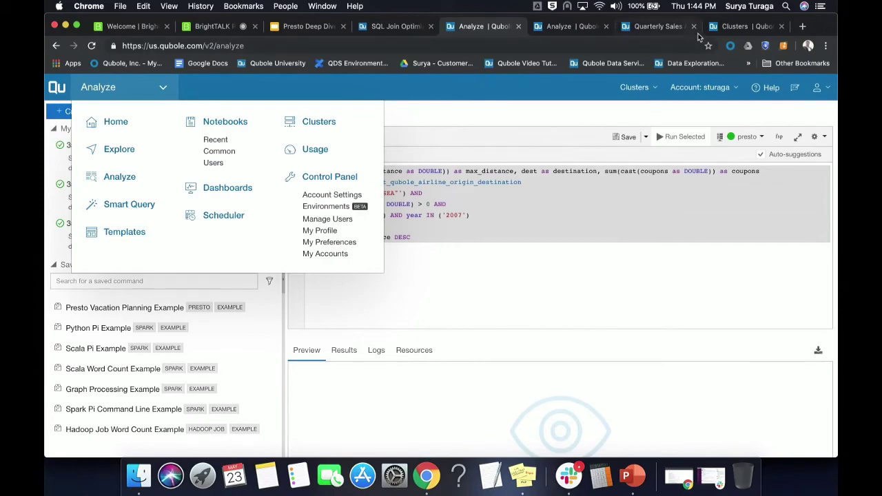
{"action": "left_click", "coordinate": [561, 26]}
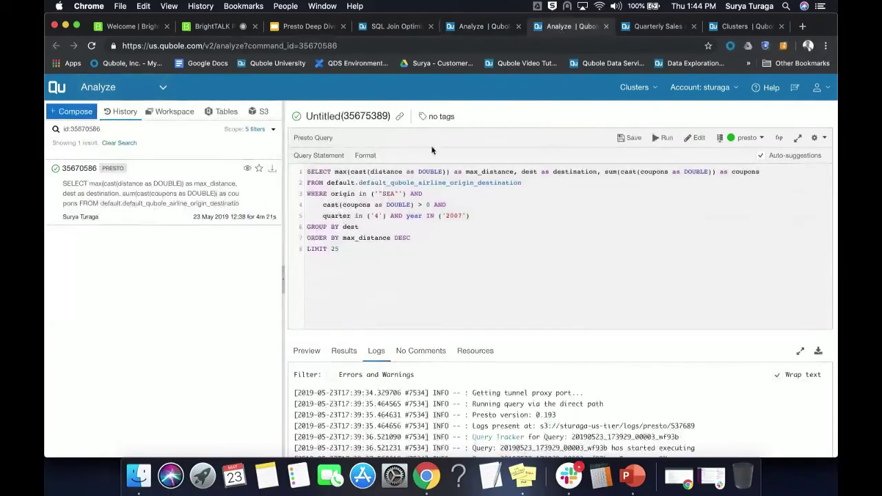
{"action": "scroll", "coordinate": [365, 265], "scroll_direction": "down", "scroll_amount": 1}
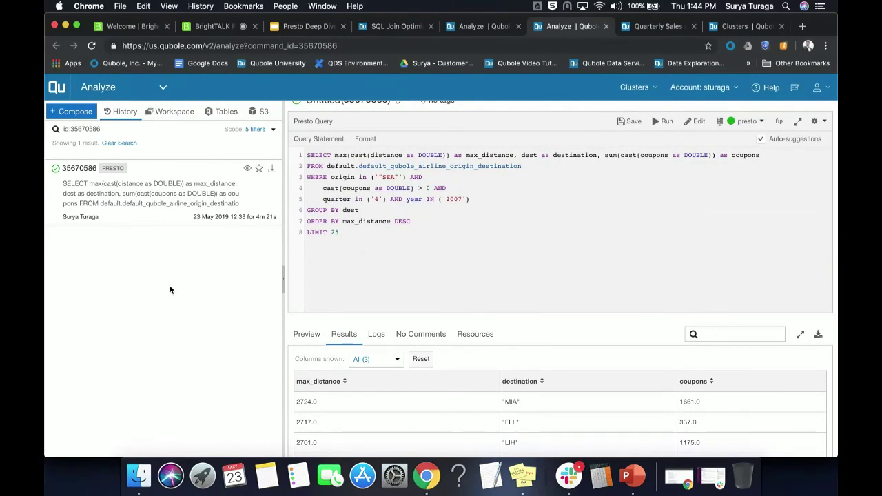
- Examine the origin filter, grouping, ordering and row limit clauses of the airline query
{"action": "left_click", "coordinate": [108, 88]}
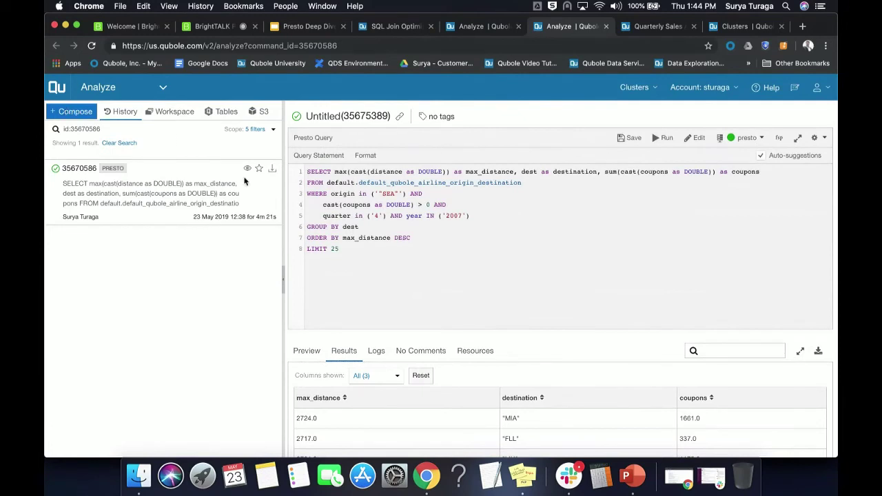
{"action": "left_click_drag", "start_coordinate": [344, 250], "coordinate": [363, 198]}
{"action": "left_click", "coordinate": [344, 194]}
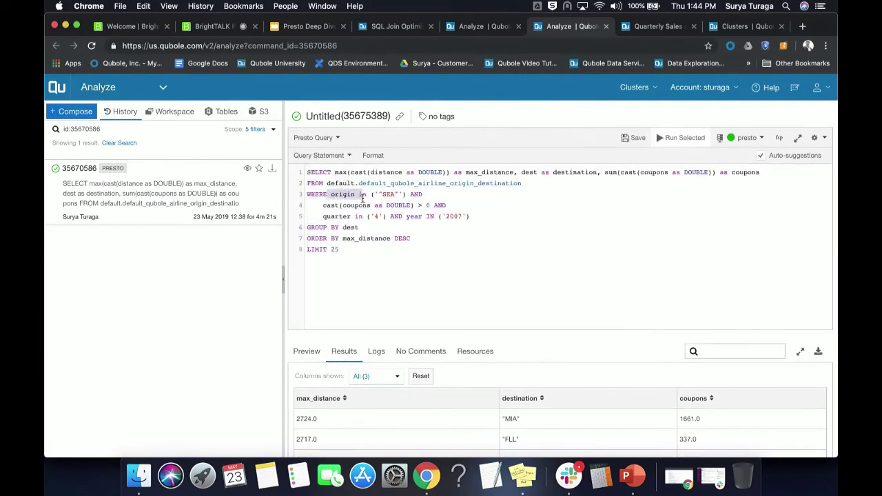
{"action": "left_click", "coordinate": [325, 228]}
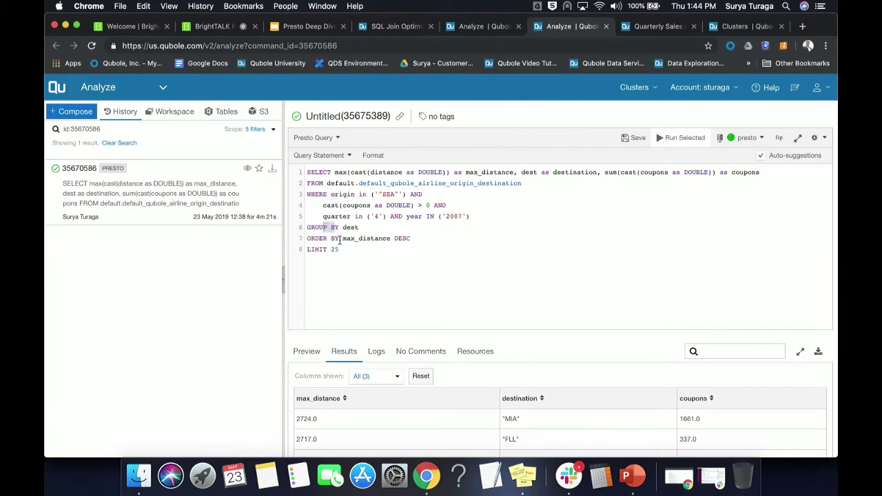
{"action": "left_click_drag", "start_coordinate": [342, 239], "coordinate": [331, 255]}
{"action": "left_click", "coordinate": [330, 255]}
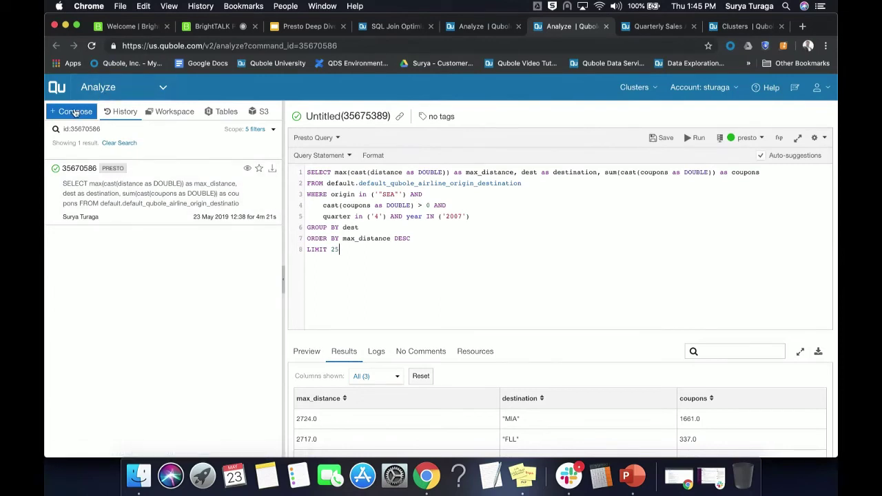
- Enter demo1 as the name of the airline query
{"action": "left_click", "coordinate": [311, 116]}
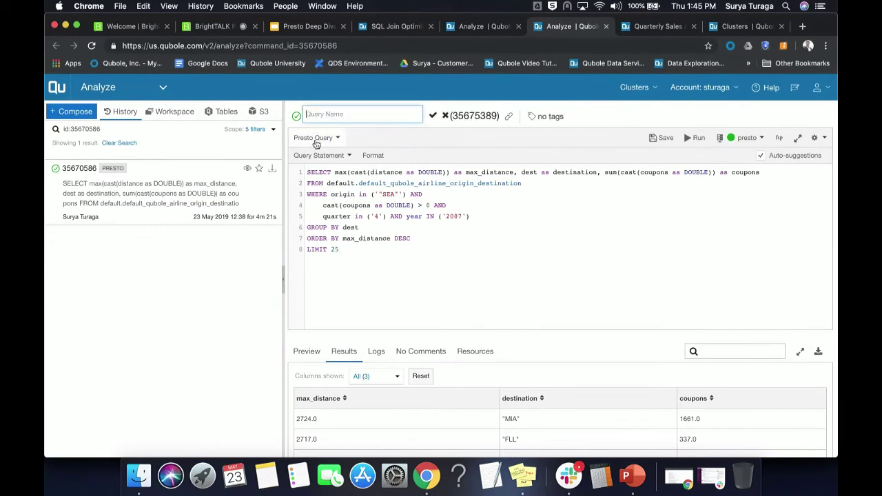
{"action": "type", "text": "demo1"}
{"action": "left_click", "coordinate": [346, 132]}
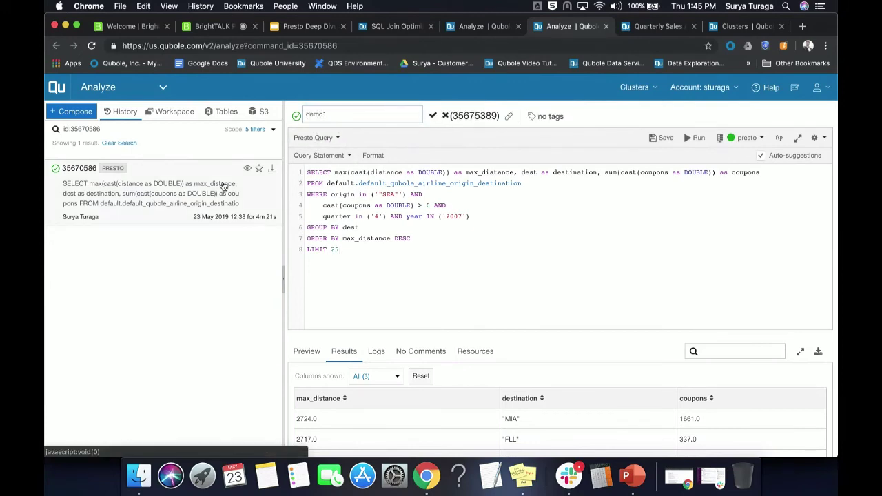
{"action": "left_click", "coordinate": [339, 251]}
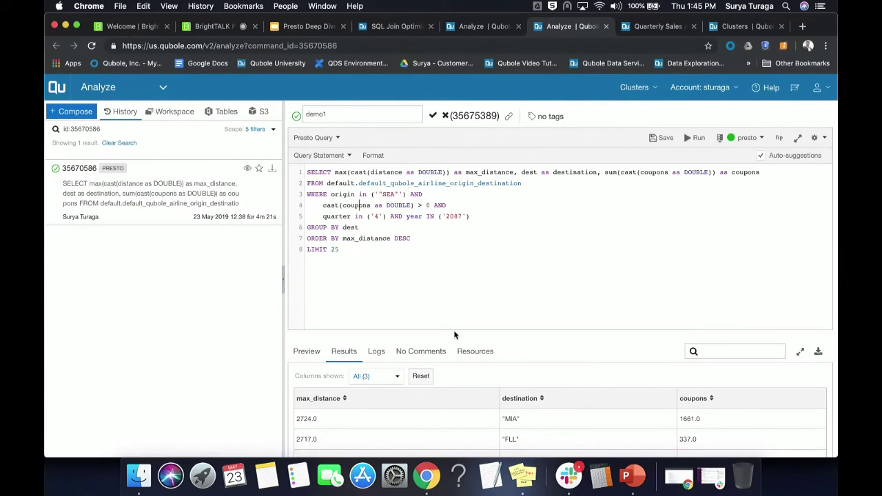
- Look over the query's results and read its execution log through to the time taken
{"action": "scroll", "coordinate": [455, 335], "scroll_direction": "down", "scroll_amount": 5}
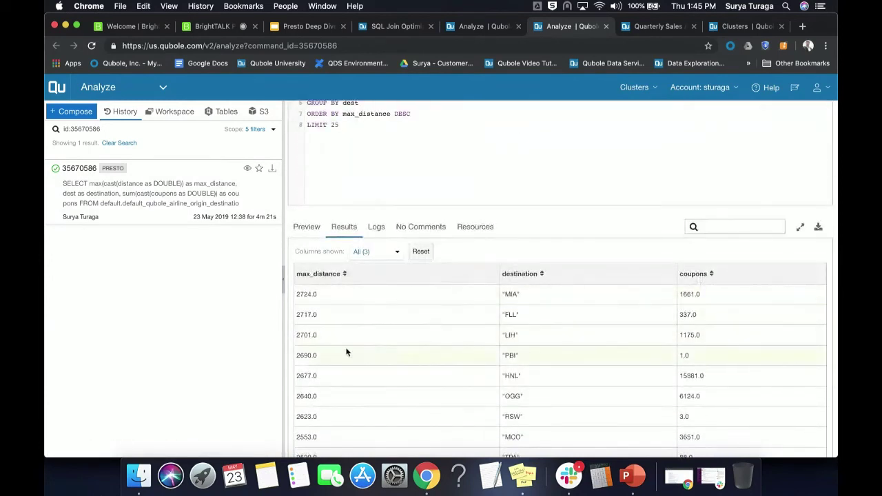
{"action": "left_click", "coordinate": [376, 228]}
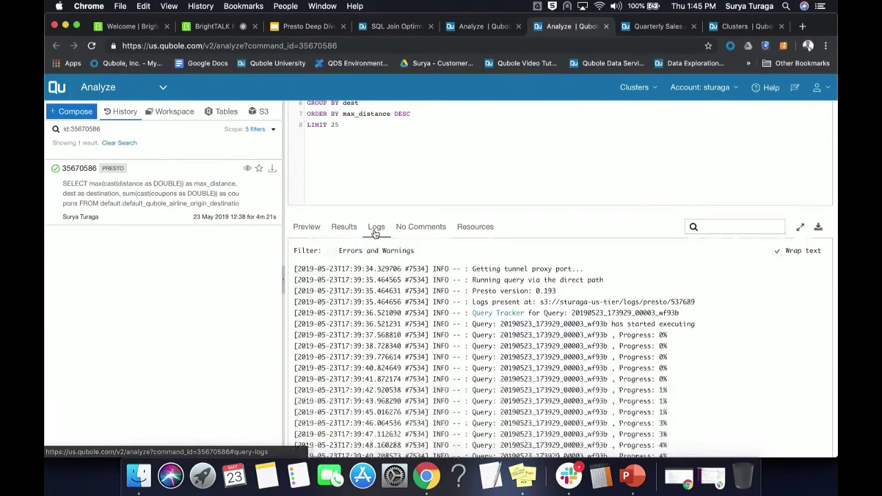
{"action": "scroll", "coordinate": [434, 336], "scroll_direction": "down", "scroll_amount": 3}
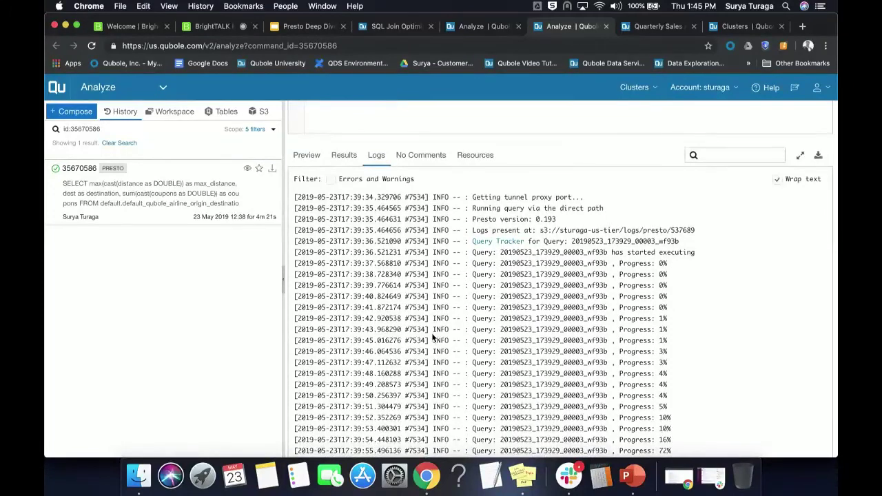
{"action": "scroll", "coordinate": [433, 337], "scroll_direction": "up", "scroll_amount": 3}
{"action": "scroll", "coordinate": [433, 334], "scroll_direction": "up", "scroll_amount": 3}
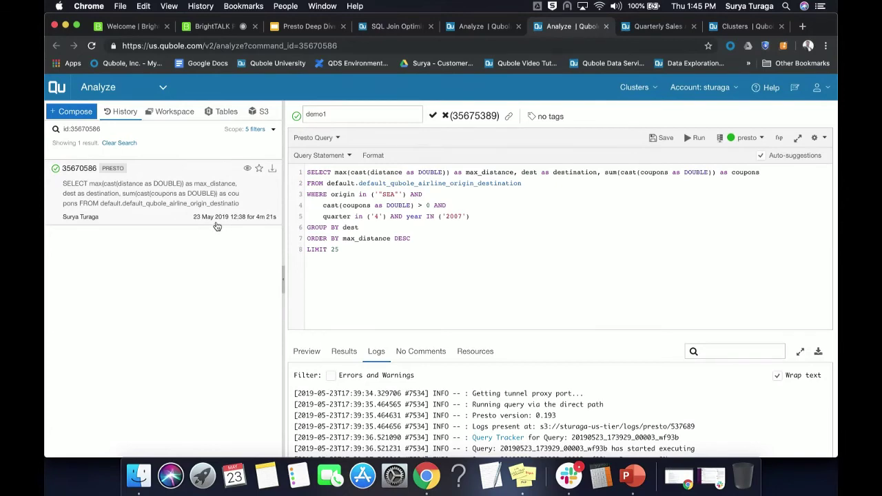
{"action": "scroll", "coordinate": [362, 249], "scroll_direction": "down", "scroll_amount": 1}
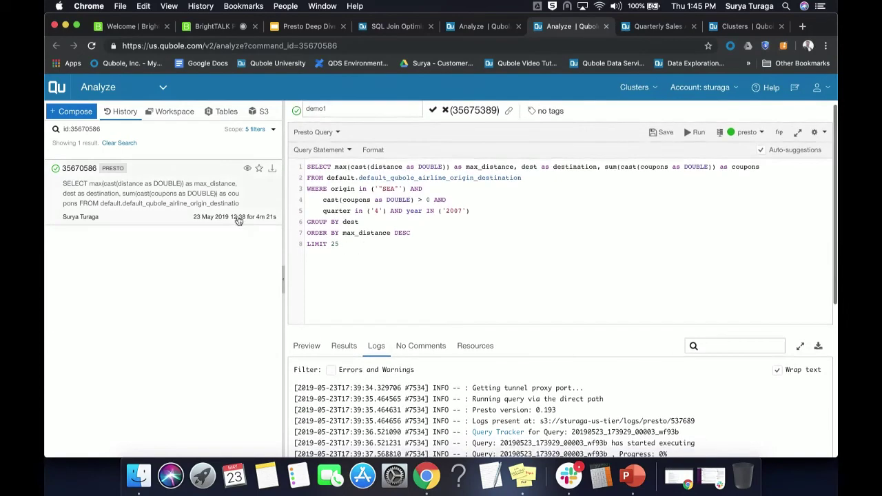
{"action": "scroll", "coordinate": [375, 262], "scroll_direction": "down", "scroll_amount": 5}
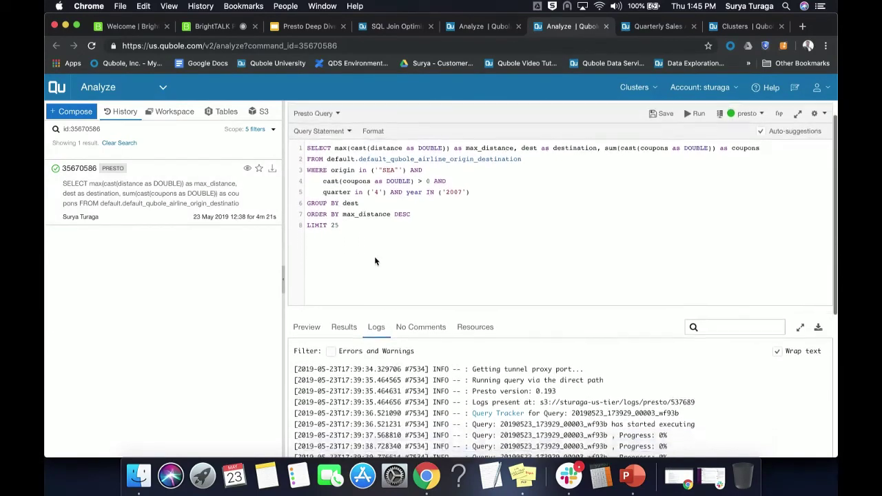
{"action": "scroll", "coordinate": [376, 261], "scroll_direction": "down", "scroll_amount": 2}
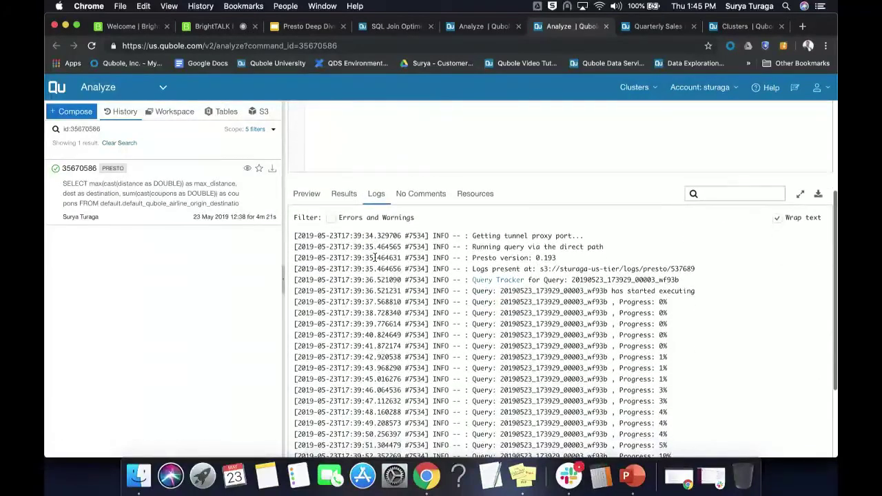
{"action": "scroll", "coordinate": [323, 245], "scroll_direction": "down", "scroll_amount": 3}
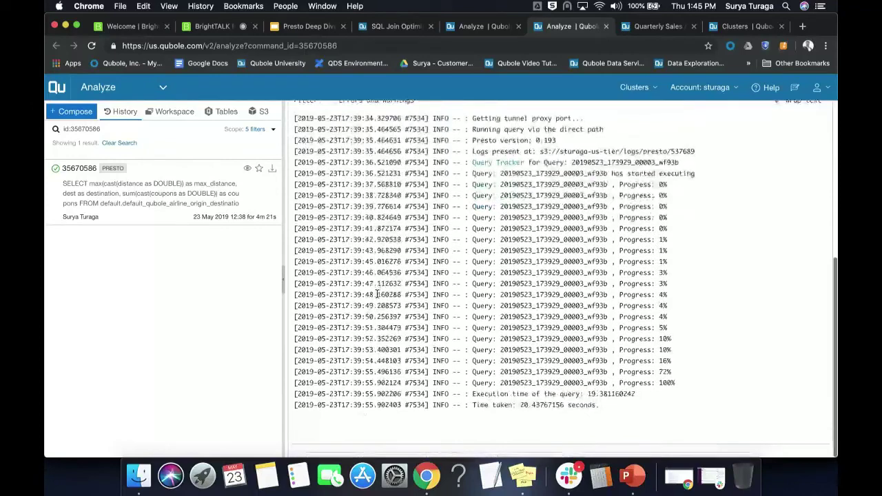
{"action": "scroll", "coordinate": [375, 276], "scroll_direction": "down", "scroll_amount": 3}
{"action": "scroll", "coordinate": [377, 294], "scroll_direction": "up", "scroll_amount": 6}
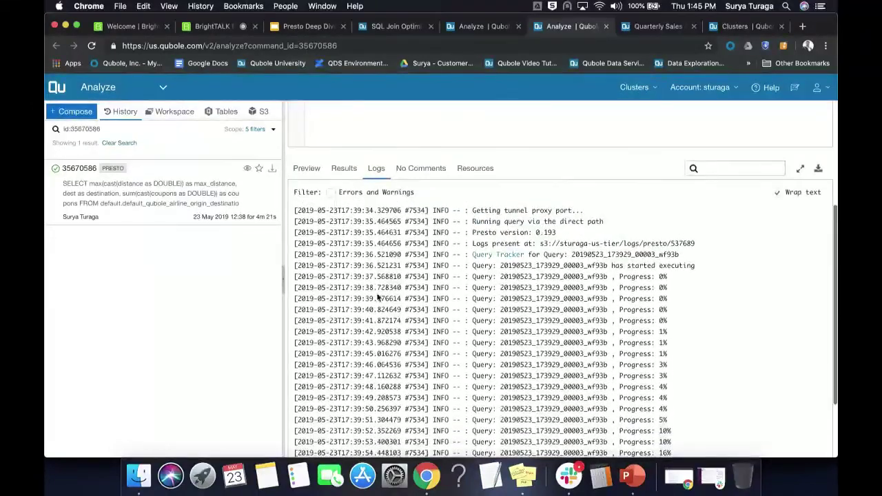
- Filter the query's log to show only errors and warnings
{"action": "scroll", "coordinate": [367, 328], "scroll_direction": "up", "scroll_amount": 2}
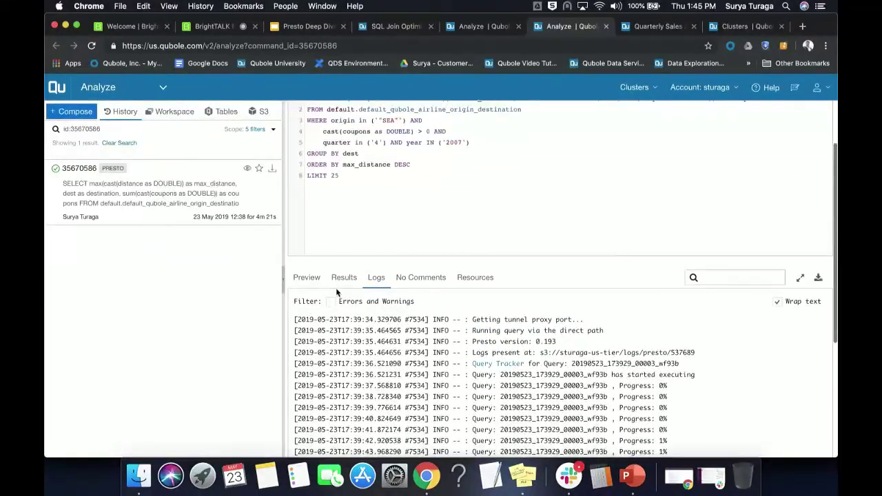
{"action": "left_click", "coordinate": [332, 302]}
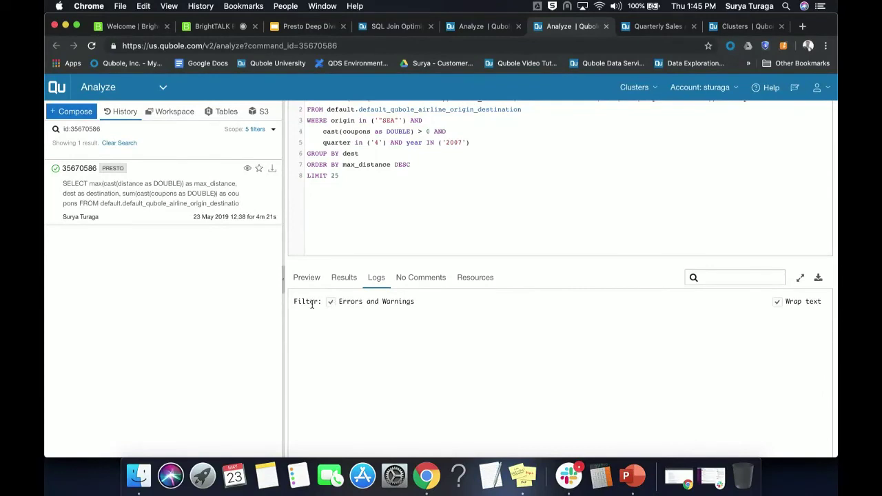
{"action": "scroll", "coordinate": [365, 328], "scroll_direction": "down", "scroll_amount": 3}
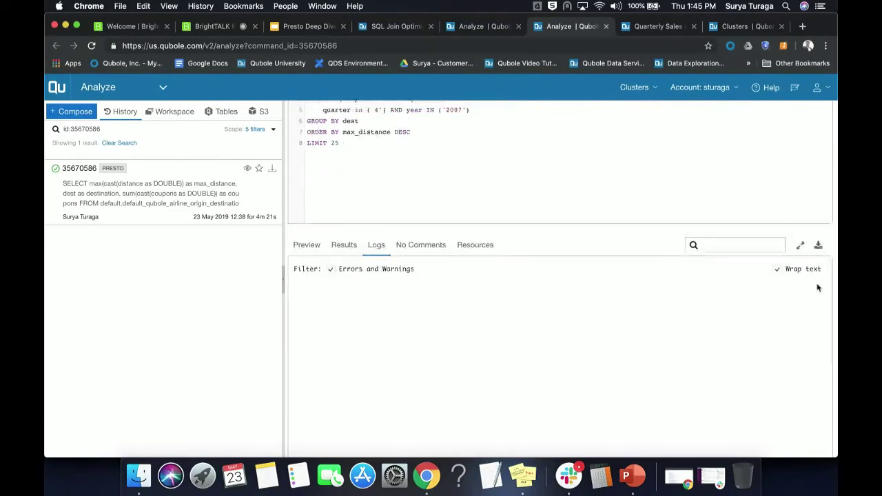
- Show the query results and examine their column choices and paging options
{"action": "left_click", "coordinate": [343, 252]}
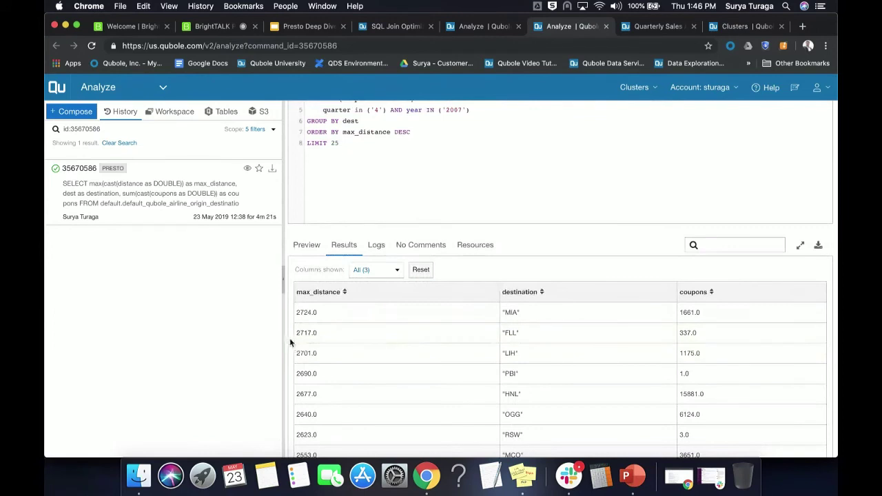
{"action": "left_click", "coordinate": [397, 273]}
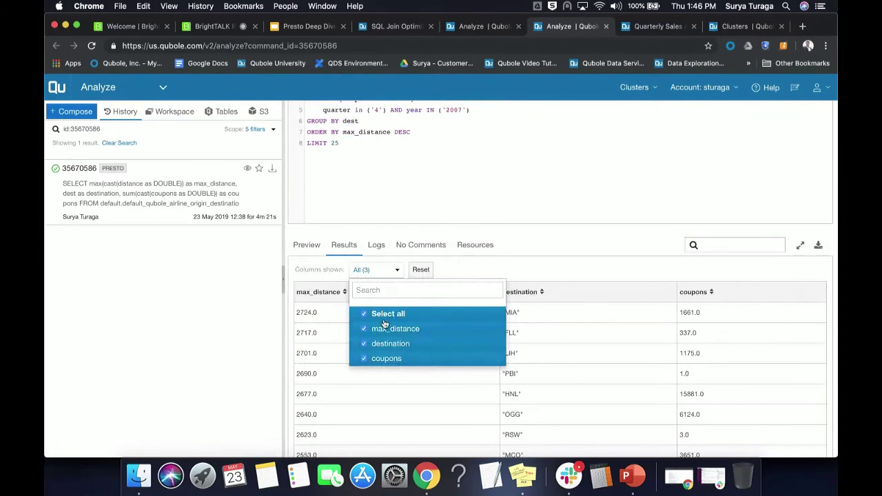
{"action": "scroll", "coordinate": [420, 224], "scroll_direction": "up", "scroll_amount": 3}
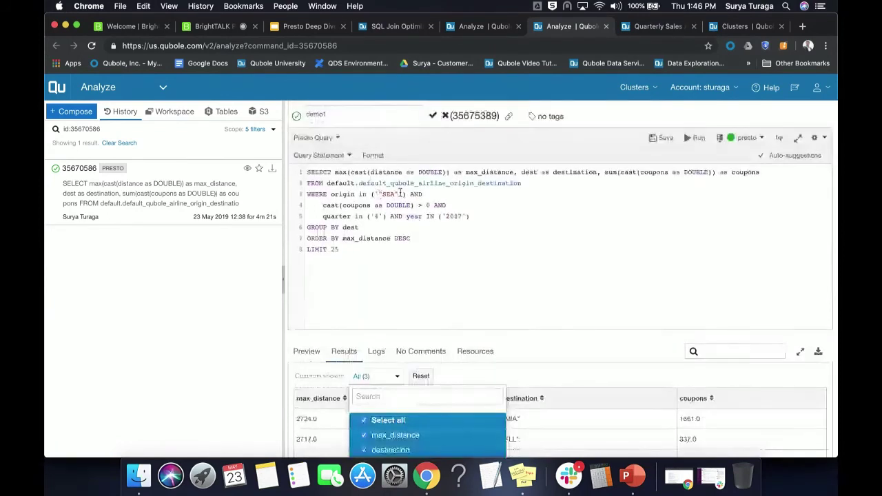
{"action": "scroll", "coordinate": [398, 195], "scroll_direction": "down", "scroll_amount": 5}
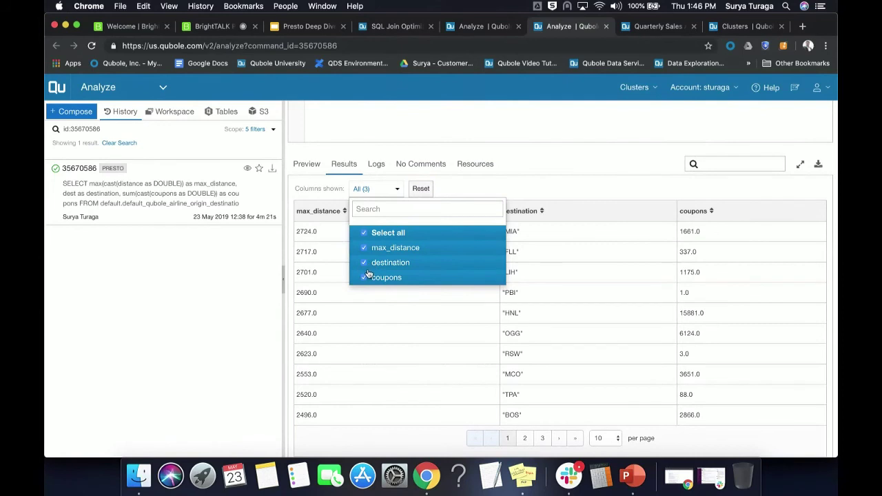
{"action": "left_click", "coordinate": [359, 310]}
{"action": "scroll", "coordinate": [359, 310], "scroll_direction": "down", "scroll_amount": 2}
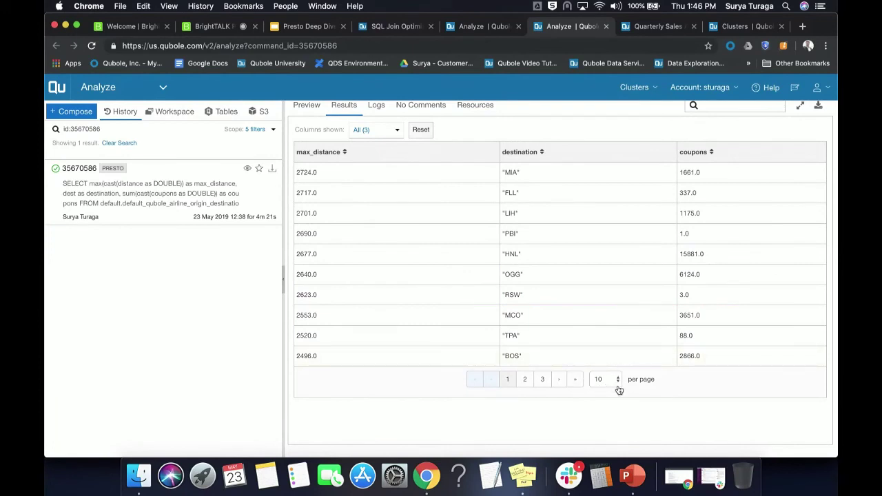
- Show the preview area of the airline query
{"action": "scroll", "coordinate": [527, 359], "scroll_direction": "up", "scroll_amount": 5}
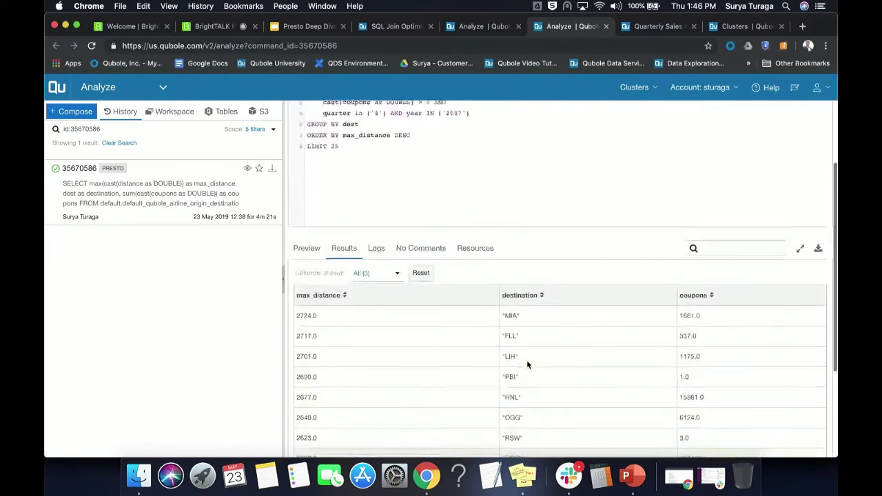
{"action": "scroll", "coordinate": [526, 360], "scroll_direction": "up", "scroll_amount": 3}
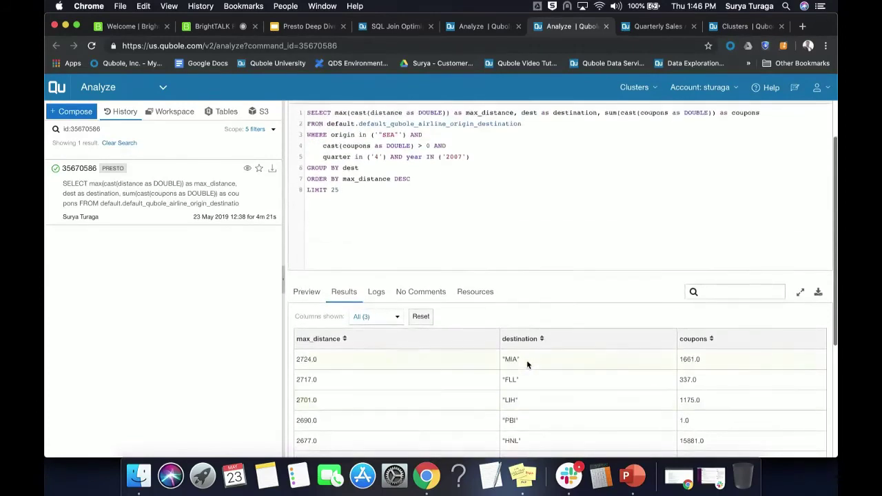
{"action": "left_click", "coordinate": [308, 293]}
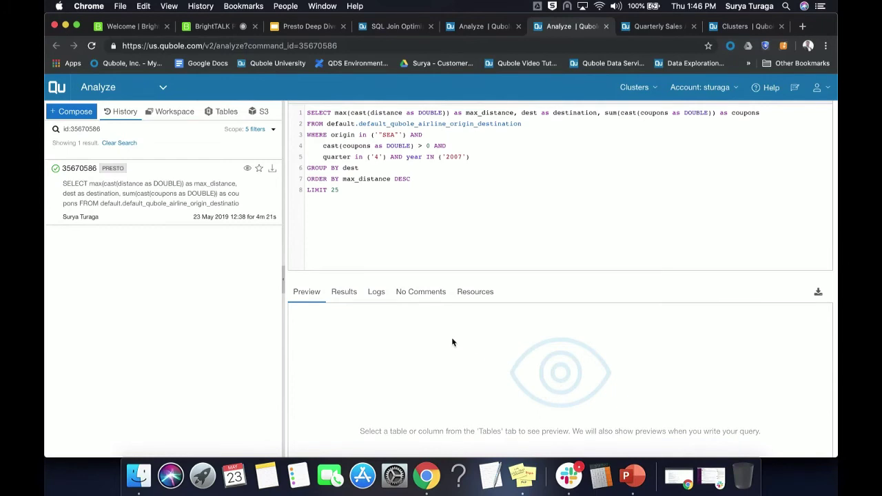
{"action": "scroll", "coordinate": [452, 342], "scroll_direction": "up", "scroll_amount": 2}
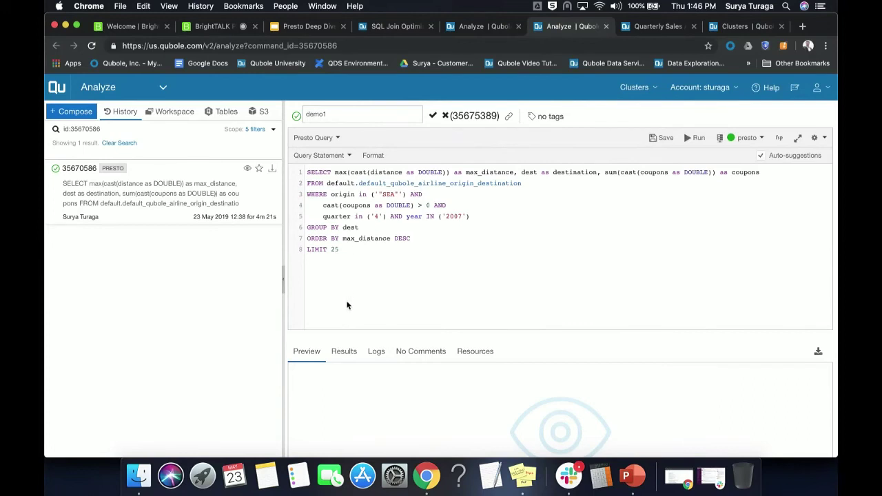
- Return to the query's log and remove the Errors and Warnings filter to show all entries
{"action": "left_click", "coordinate": [376, 351]}
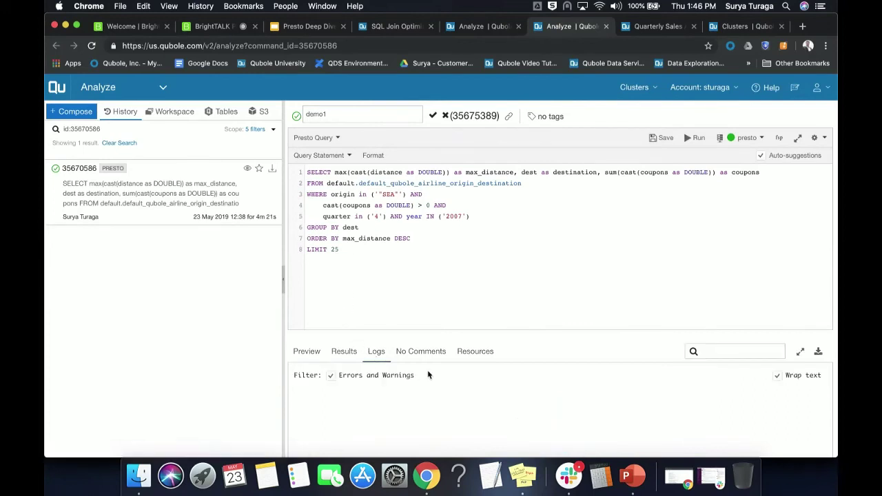
{"action": "left_click", "coordinate": [332, 375]}
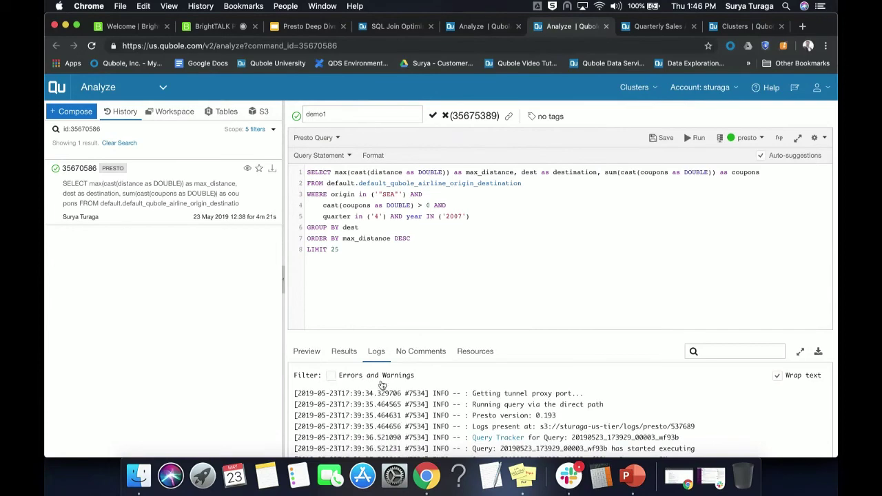
{"action": "scroll", "coordinate": [463, 331], "scroll_direction": "down", "scroll_amount": 3}
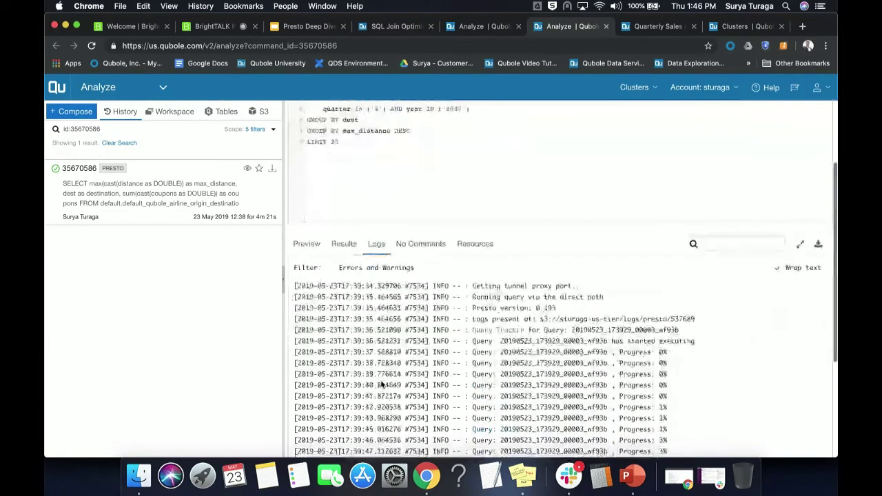
- Open the Query Tracker for the airline query from its log and view the query summary
{"action": "left_click", "coordinate": [492, 331]}
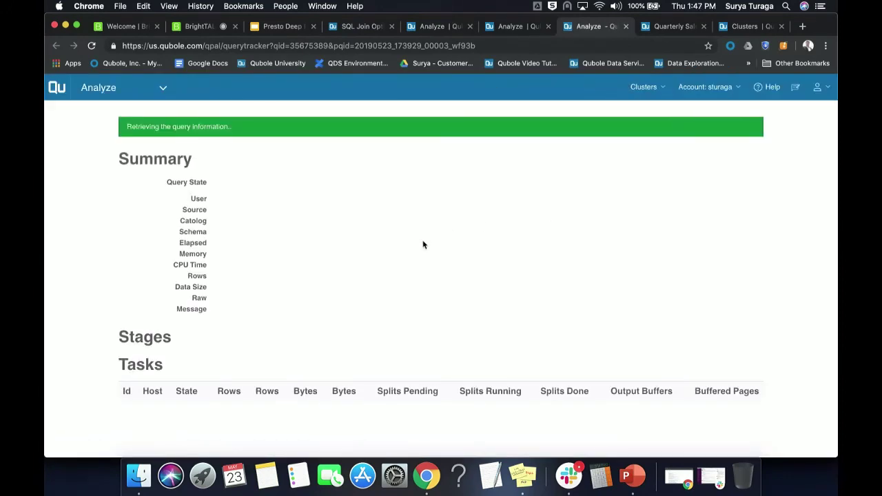
{"action": "scroll", "coordinate": [423, 245], "scroll_direction": "down", "scroll_amount": 1}
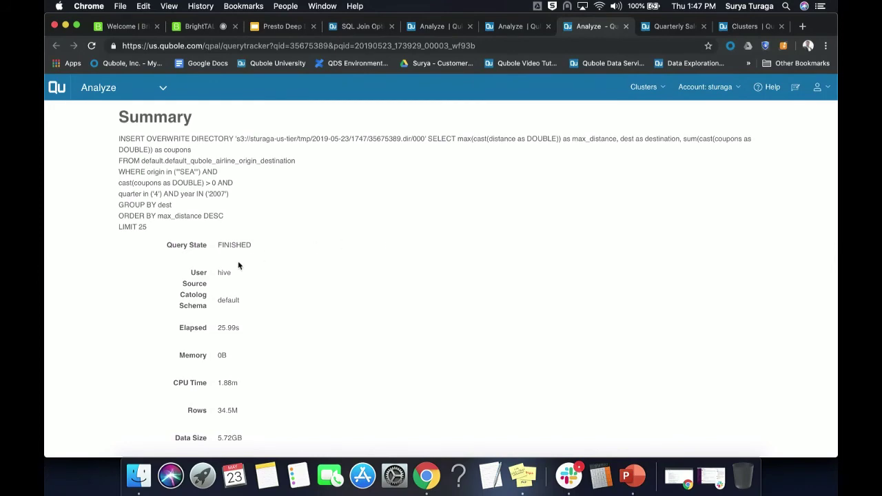
{"action": "scroll", "coordinate": [239, 264], "scroll_direction": "down", "scroll_amount": 1}
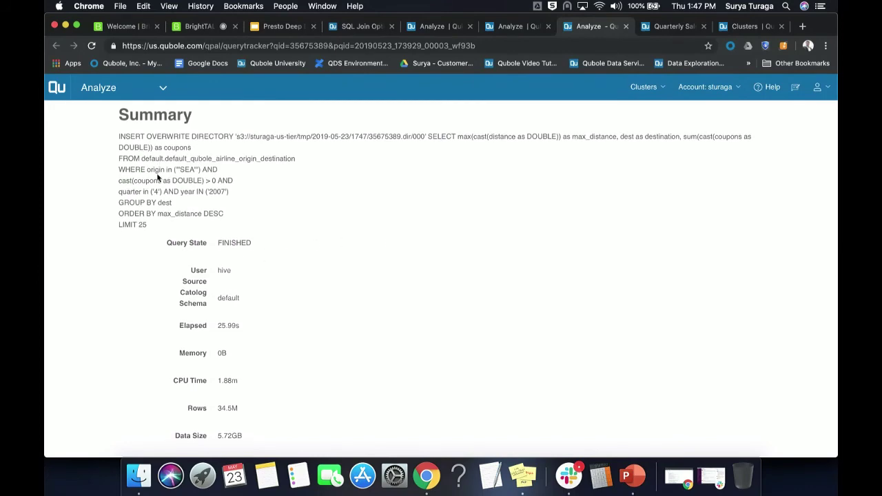
- Check back on the query's log, then examine the SQL statement in the Query Tracker's Summary section
{"action": "left_click", "coordinate": [516, 30]}
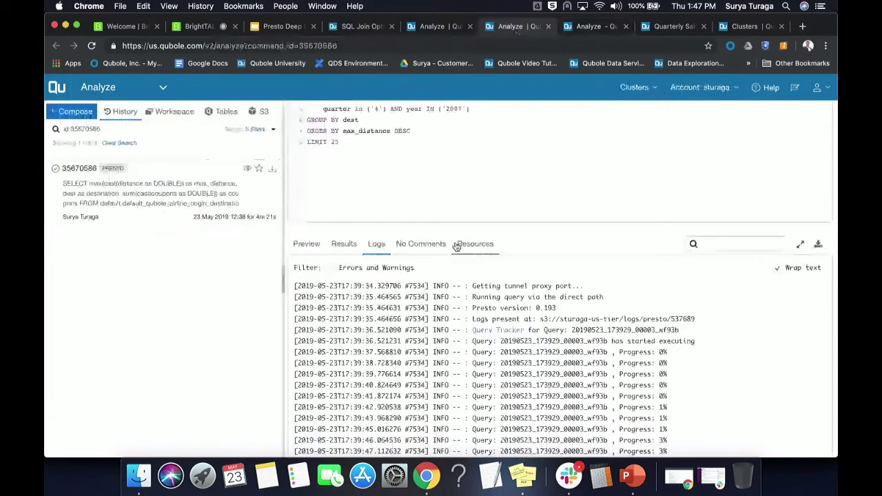
{"action": "left_click", "coordinate": [595, 31]}
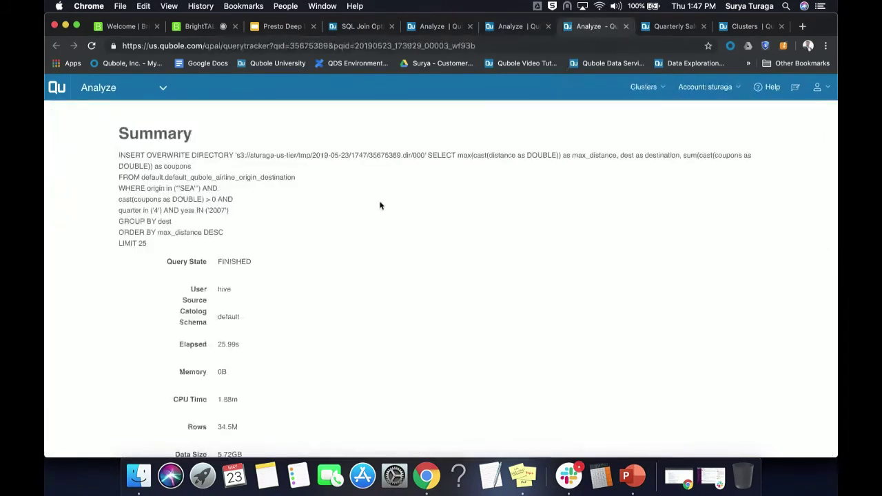
{"action": "scroll", "coordinate": [308, 251], "scroll_direction": "down", "scroll_amount": 2}
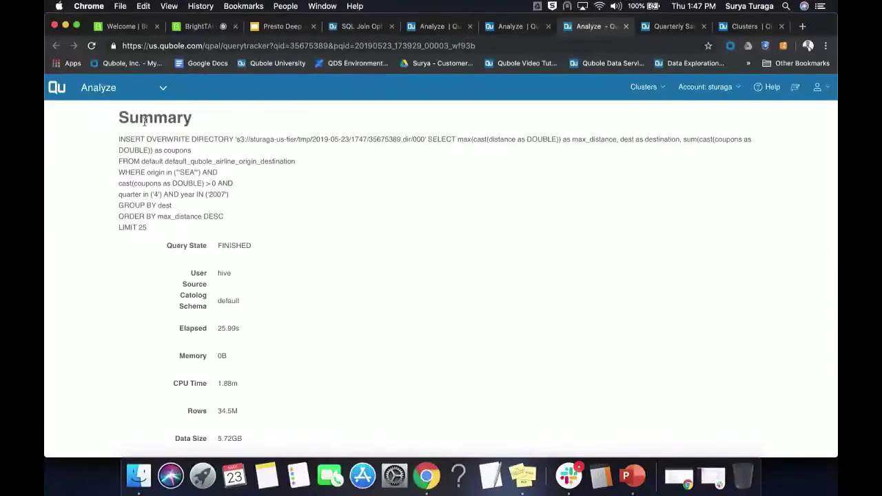
{"action": "left_click_drag", "start_coordinate": [130, 119], "coordinate": [192, 118]}
{"action": "triple_click", "coordinate": [237, 153]}
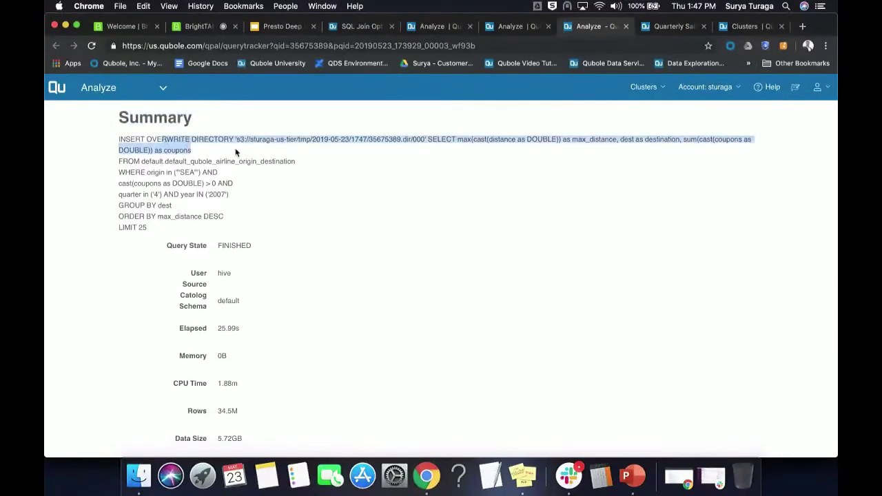
{"action": "left_click", "coordinate": [268, 146]}
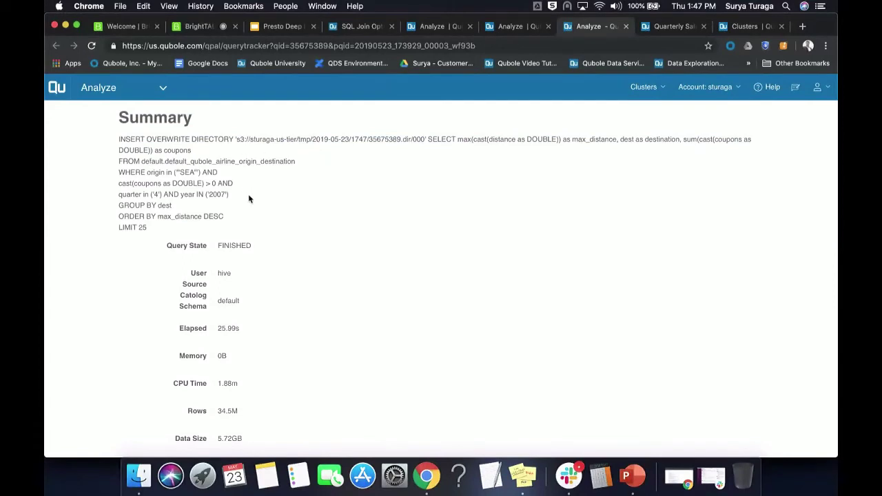
{"action": "scroll", "coordinate": [248, 196], "scroll_direction": "down", "scroll_amount": 1}
{"action": "scroll", "coordinate": [248, 197], "scroll_direction": "down", "scroll_amount": 1}
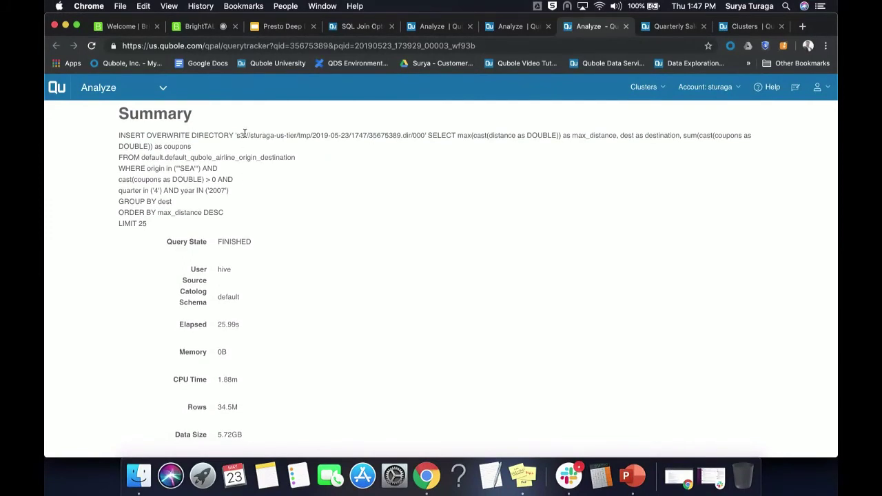
- Examine the summary's query state, elapsed time, memory, CPU time, rows, data size and raw download entries
{"action": "scroll", "coordinate": [250, 217], "scroll_direction": "down", "scroll_amount": 3}
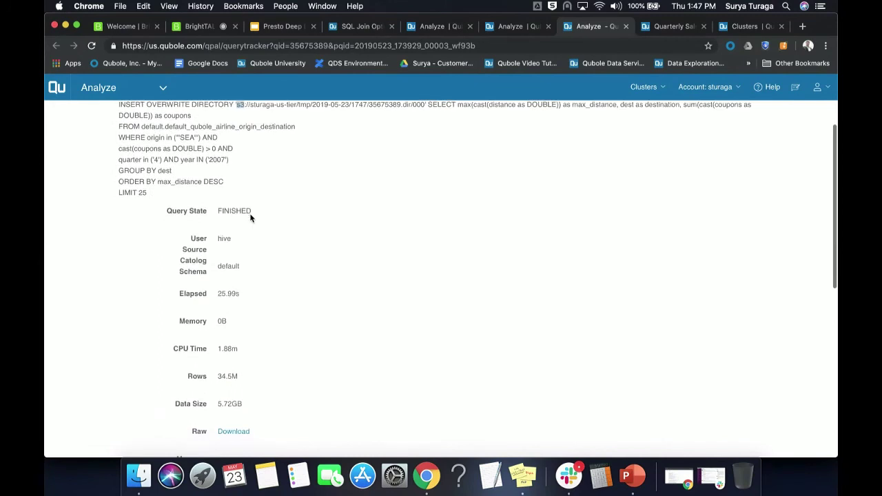
{"action": "scroll", "coordinate": [250, 218], "scroll_direction": "down", "scroll_amount": 1}
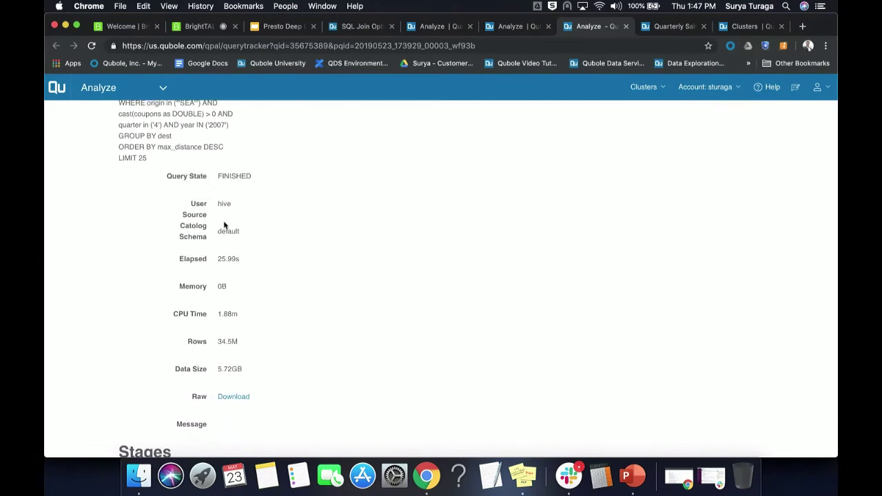
{"action": "scroll", "coordinate": [230, 232], "scroll_direction": "down", "scroll_amount": 4}
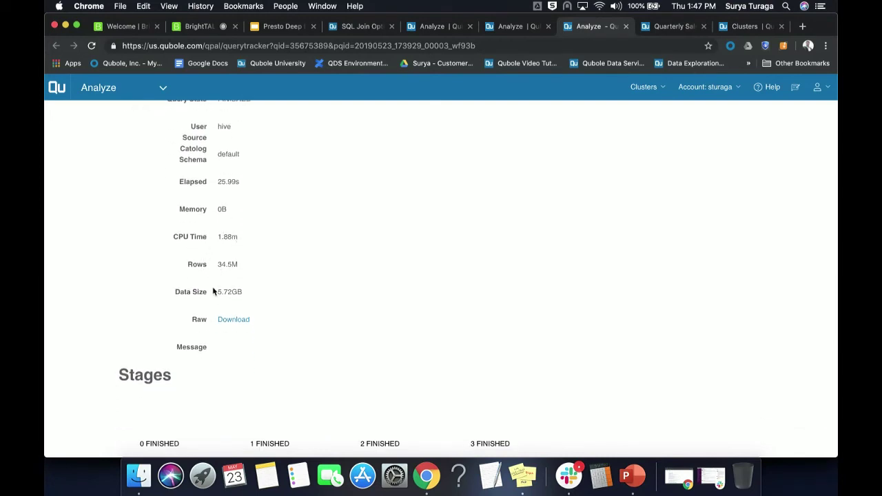
{"action": "scroll", "coordinate": [290, 290], "scroll_direction": "down", "scroll_amount": 4}
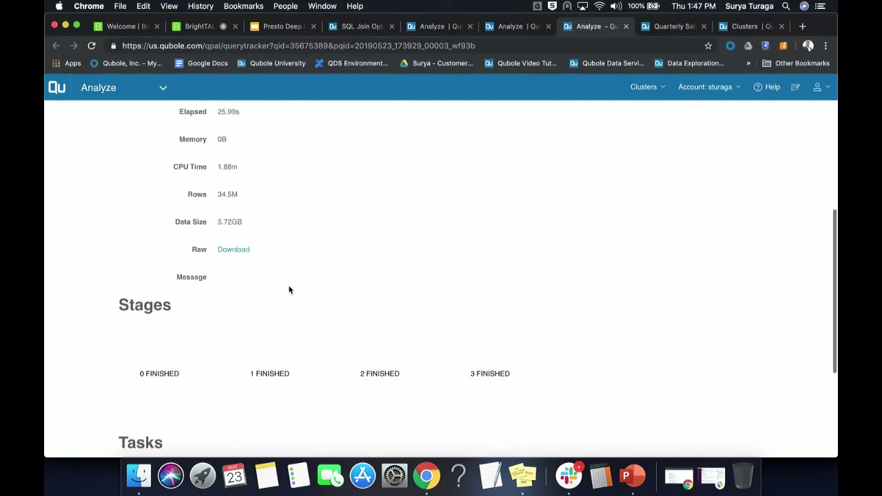
{"action": "scroll", "coordinate": [290, 290], "scroll_direction": "down", "scroll_amount": 1}
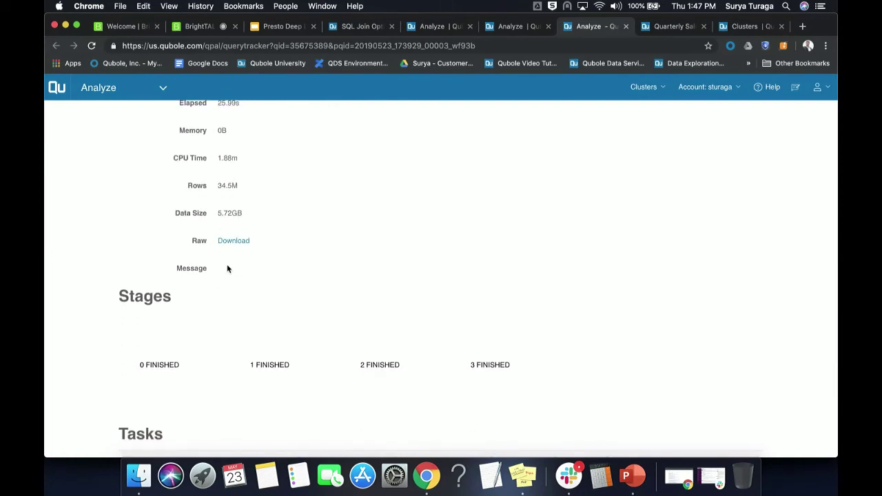
{"action": "scroll", "coordinate": [330, 218], "scroll_direction": "up", "scroll_amount": 2}
{"action": "scroll", "coordinate": [330, 218], "scroll_direction": "down", "scroll_amount": 4}
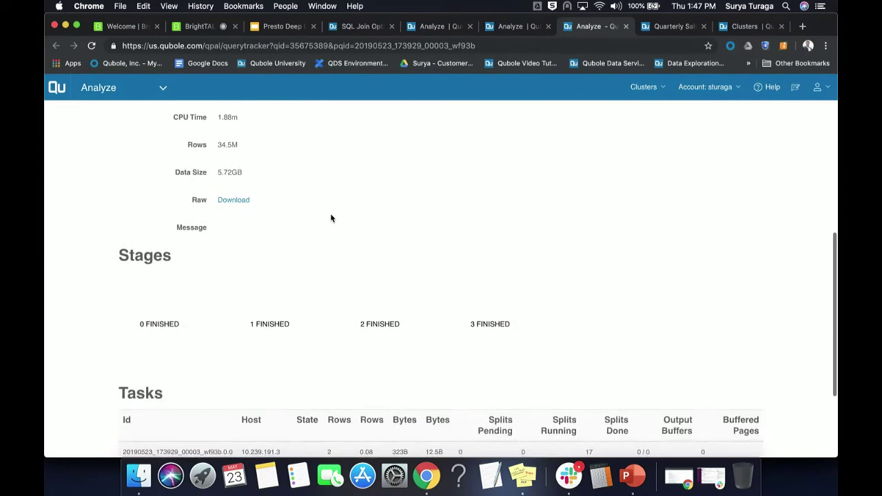
- Examine the Stages and the Tasks table, including each task's host, rows, bytes and splits
{"action": "scroll", "coordinate": [330, 219], "scroll_direction": "down", "scroll_amount": 3}
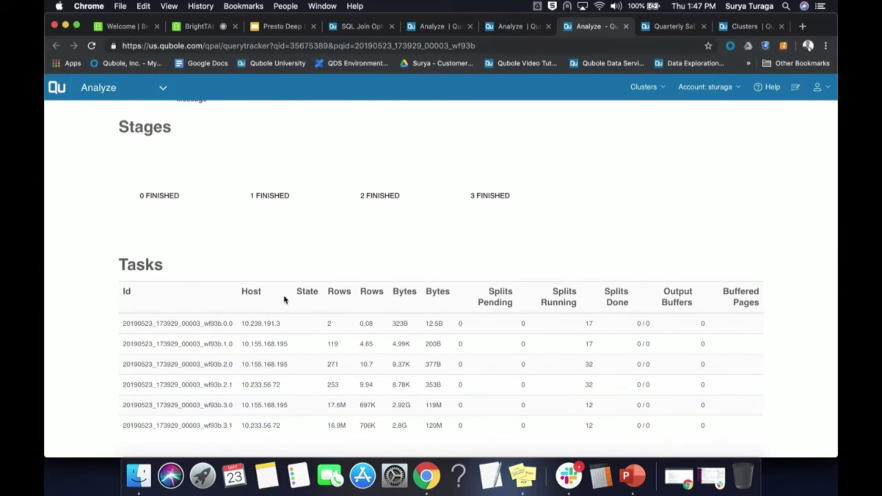
{"action": "left_click_drag", "start_coordinate": [121, 264], "coordinate": [163, 264]}
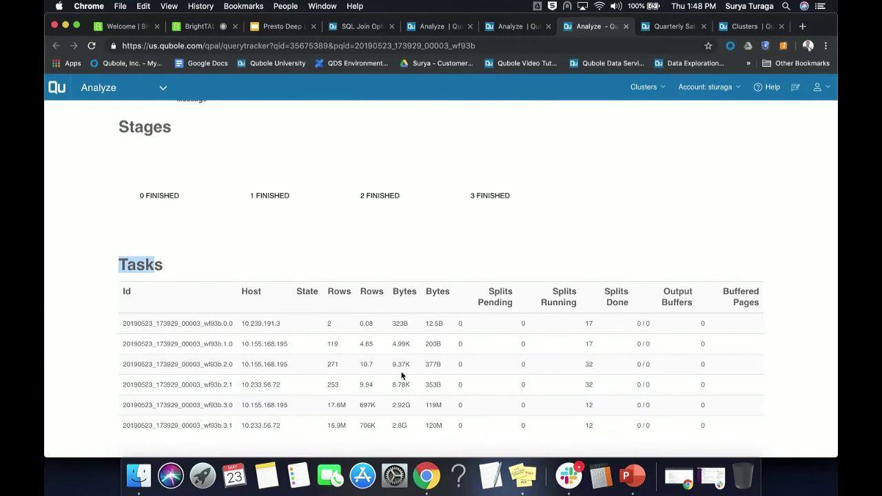
{"action": "scroll", "coordinate": [402, 375], "scroll_direction": "up", "scroll_amount": 1}
{"action": "scroll", "coordinate": [402, 375], "scroll_direction": "down", "scroll_amount": 1}
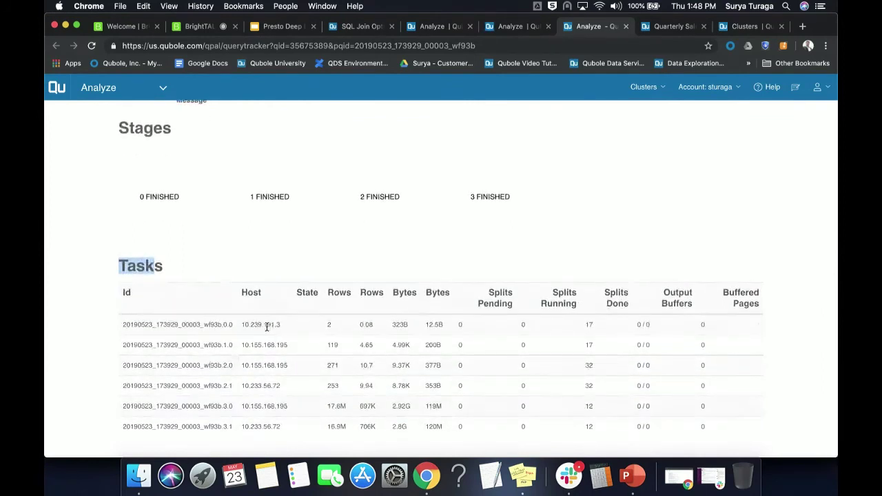
{"action": "left_click_drag", "start_coordinate": [267, 328], "coordinate": [268, 351]}
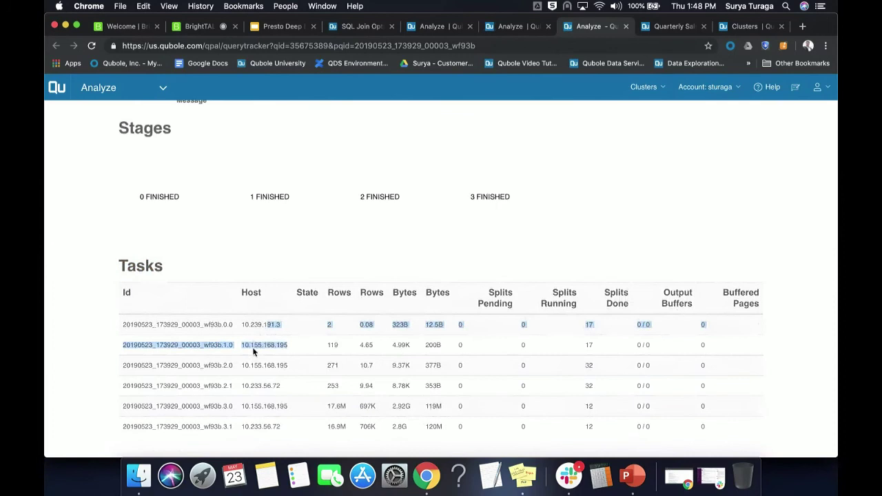
{"action": "scroll", "coordinate": [253, 352], "scroll_direction": "up", "scroll_amount": 1}
{"action": "scroll", "coordinate": [252, 352], "scroll_direction": "up", "scroll_amount": 5}
{"action": "scroll", "coordinate": [252, 350], "scroll_direction": "down", "scroll_amount": 5}
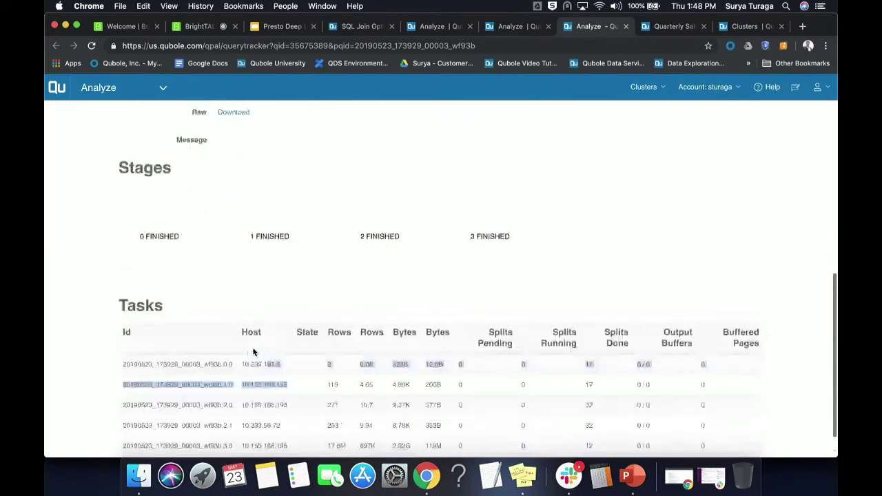
{"action": "scroll", "coordinate": [207, 369], "scroll_direction": "down", "scroll_amount": 1}
{"action": "scroll", "coordinate": [207, 369], "scroll_direction": "down", "scroll_amount": 1}
- Close the Query Tracker page and return to the start of the airline query in Analyze
{"action": "scroll", "coordinate": [206, 371], "scroll_direction": "up", "scroll_amount": 14}
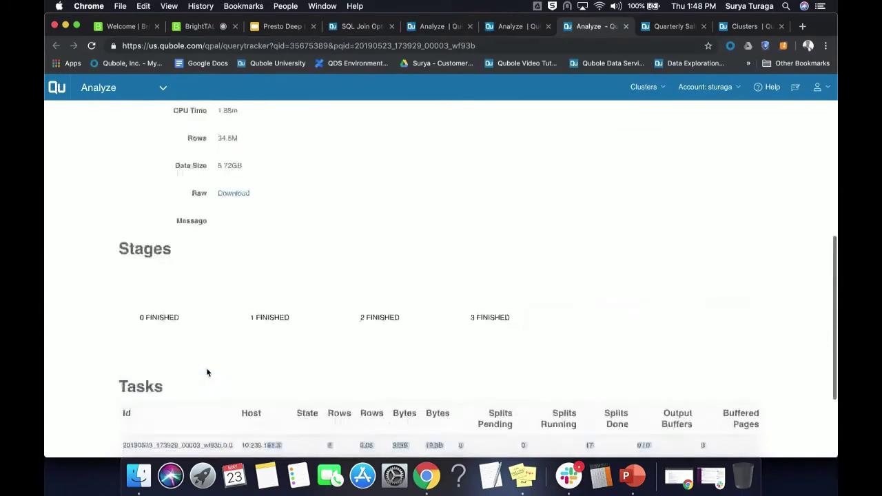
{"action": "left_click", "coordinate": [625, 26]}
{"action": "scroll", "coordinate": [528, 310], "scroll_direction": "up", "scroll_amount": 3}
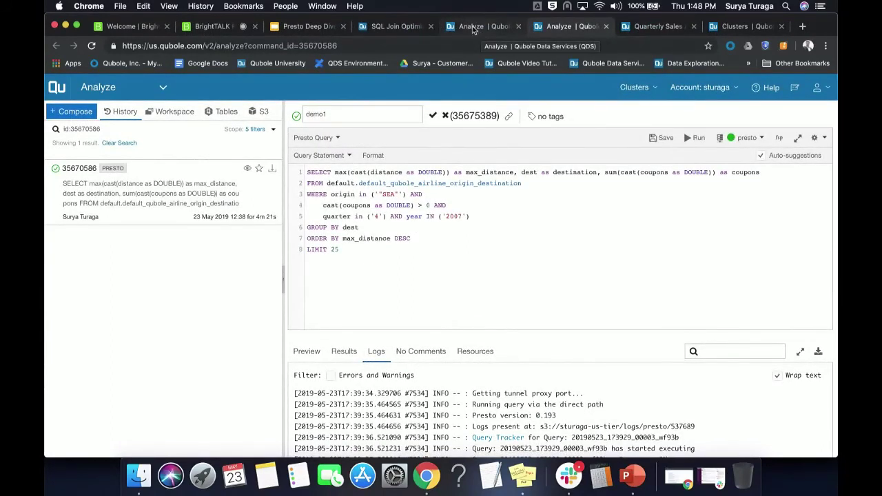
- Show the Quarterly Sales Analysis notebook and examine its dashboard instructions, booking and forecast figures
{"action": "left_click", "coordinate": [639, 27]}
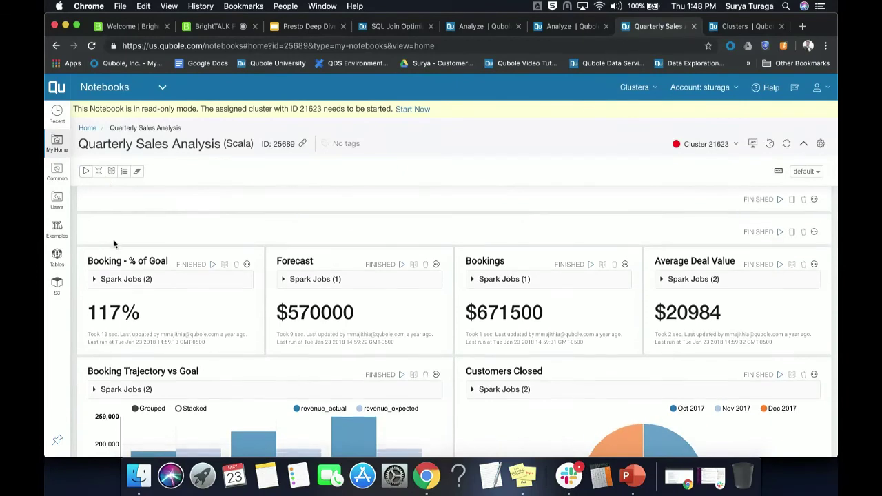
{"action": "scroll", "coordinate": [113, 239], "scroll_direction": "down", "scroll_amount": 2}
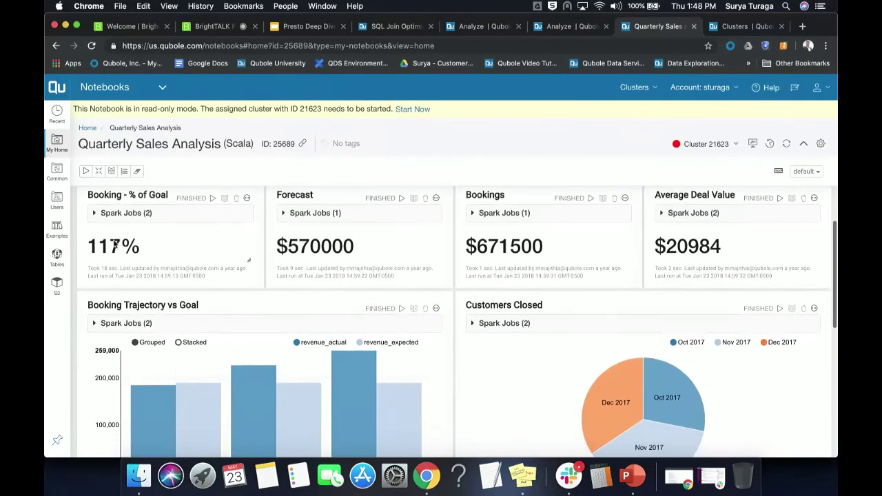
{"action": "scroll", "coordinate": [114, 243], "scroll_direction": "up", "scroll_amount": 2}
{"action": "scroll", "coordinate": [113, 239], "scroll_direction": "up", "scroll_amount": 4}
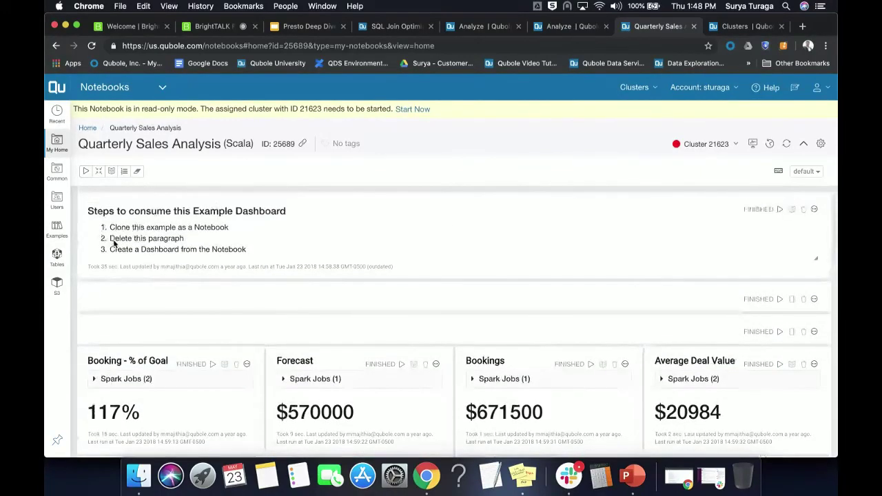
{"action": "scroll", "coordinate": [113, 243], "scroll_direction": "down", "scroll_amount": 2}
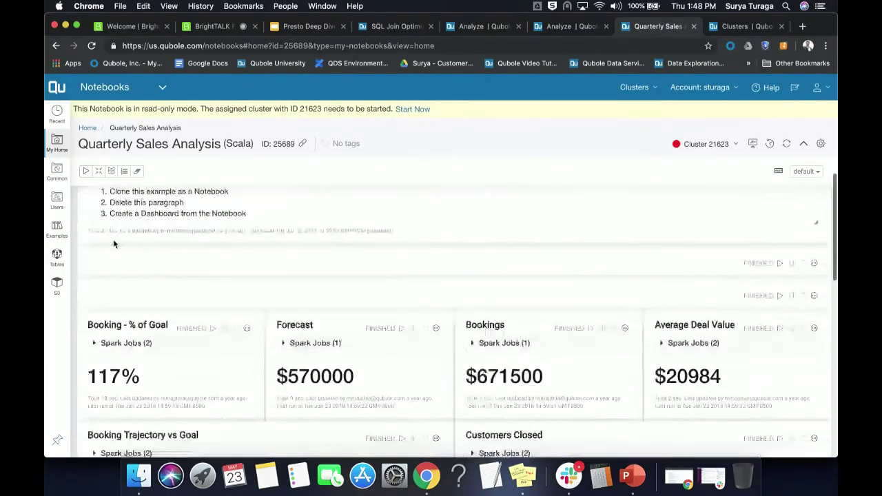
{"action": "scroll", "coordinate": [114, 244], "scroll_direction": "down", "scroll_amount": 3}
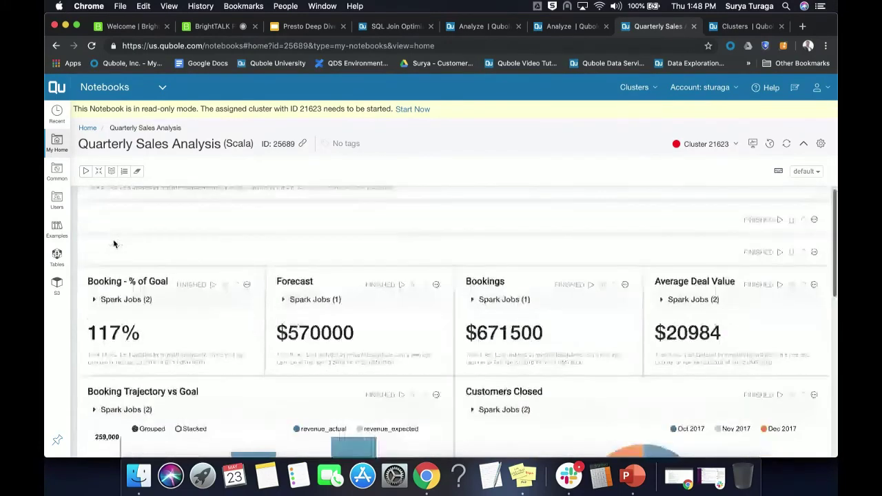
{"action": "scroll", "coordinate": [113, 241], "scroll_direction": "down", "scroll_amount": 2}
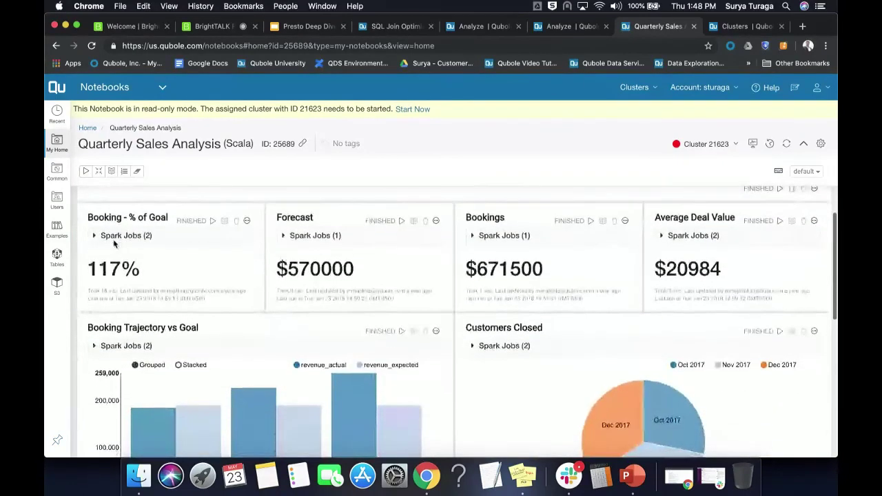
{"action": "scroll", "coordinate": [113, 245], "scroll_direction": "down", "scroll_amount": 1}
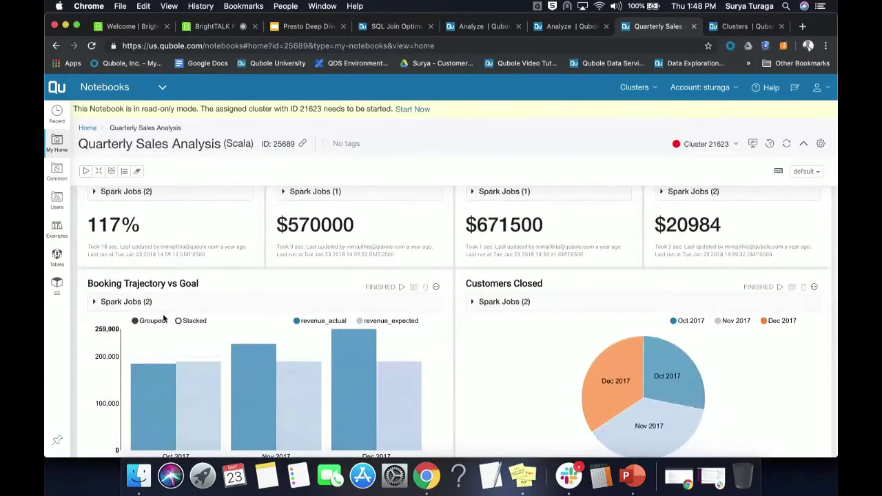
- Examine the notebook's Booking Trajectory vs Goal bar chart and Customers Closed pie chart alongside the sales figures
{"action": "scroll", "coordinate": [162, 313], "scroll_direction": "up", "scroll_amount": 3}
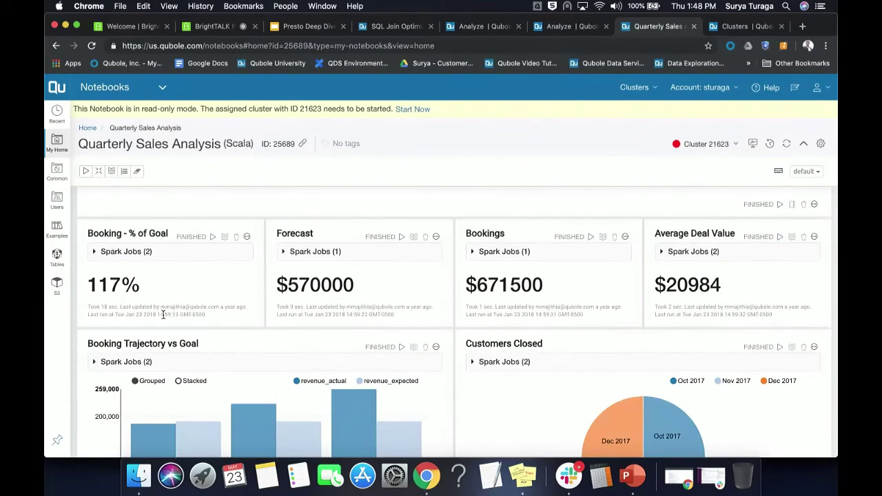
{"action": "scroll", "coordinate": [162, 314], "scroll_direction": "down", "scroll_amount": 5}
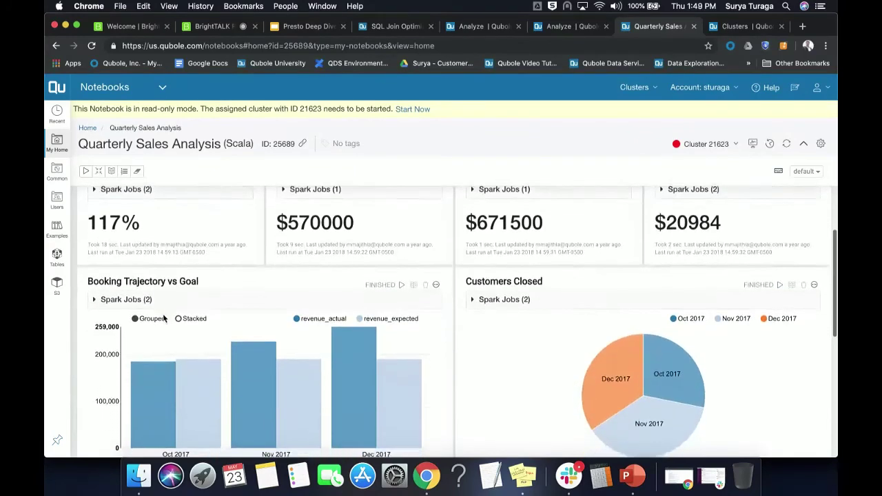
{"action": "mouse_move", "coordinate": [238, 376]}
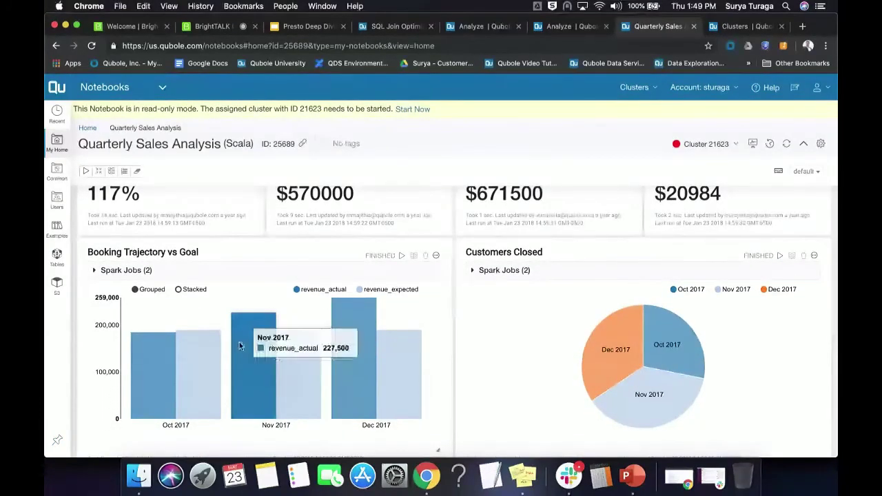
{"action": "scroll", "coordinate": [274, 342], "scroll_direction": "up", "scroll_amount": 1}
{"action": "scroll", "coordinate": [275, 342], "scroll_direction": "up", "scroll_amount": 10}
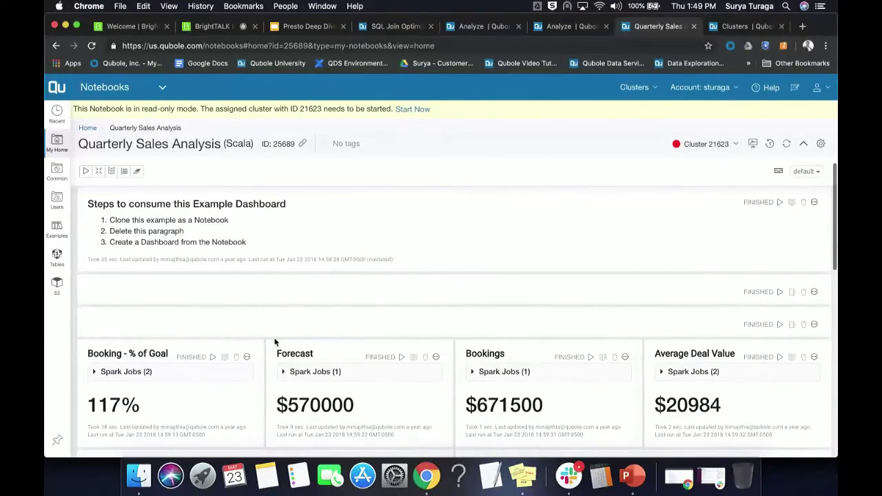
{"action": "scroll", "coordinate": [274, 341], "scroll_direction": "down", "scroll_amount": 2}
{"action": "scroll", "coordinate": [274, 342], "scroll_direction": "down", "scroll_amount": 4}
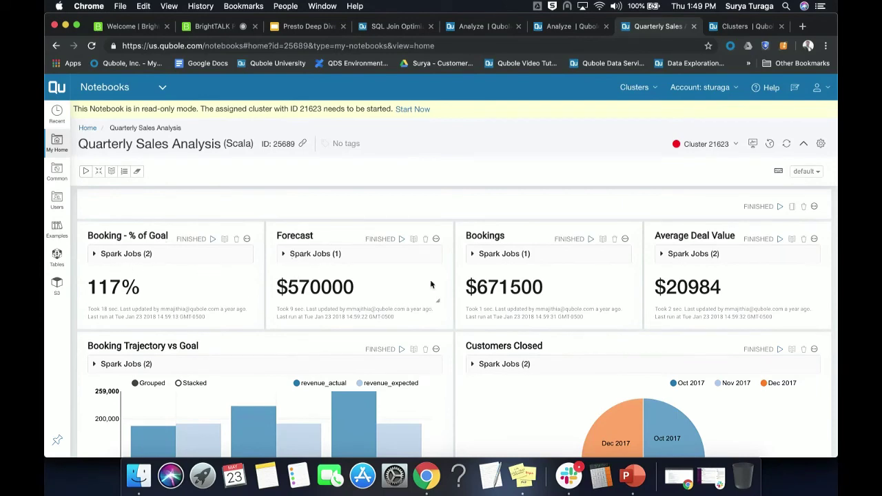
{"action": "scroll", "coordinate": [567, 349], "scroll_direction": "down", "scroll_amount": 4}
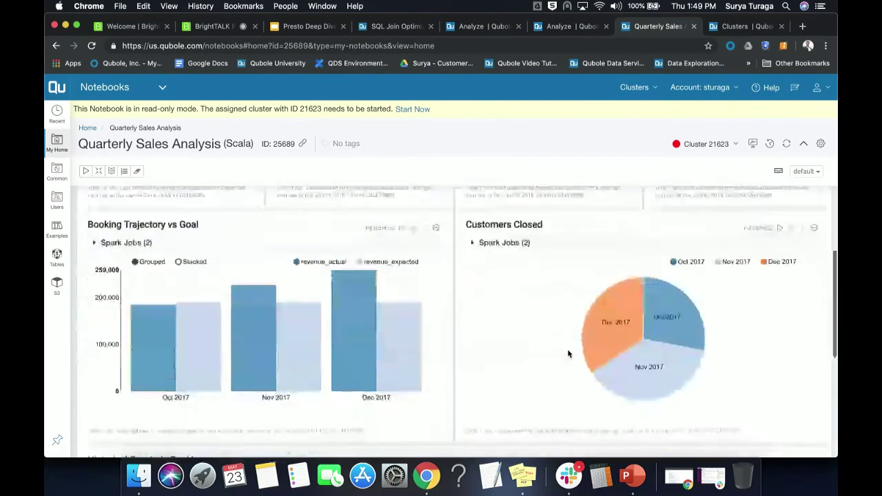
- Examine the notebook's bar and pie charts together with the Historical Quarterly Bookings line chart
{"action": "scroll", "coordinate": [564, 352], "scroll_direction": "up", "scroll_amount": 2}
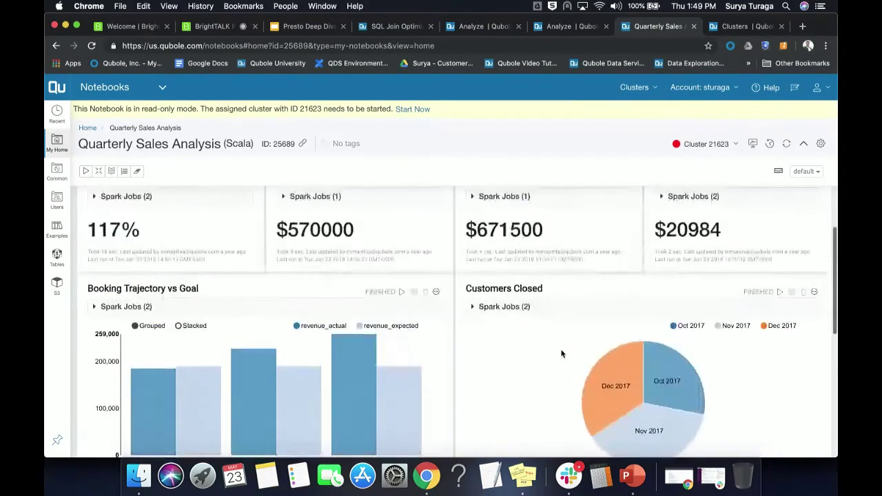
{"action": "scroll", "coordinate": [355, 293], "scroll_direction": "down", "scroll_amount": 4}
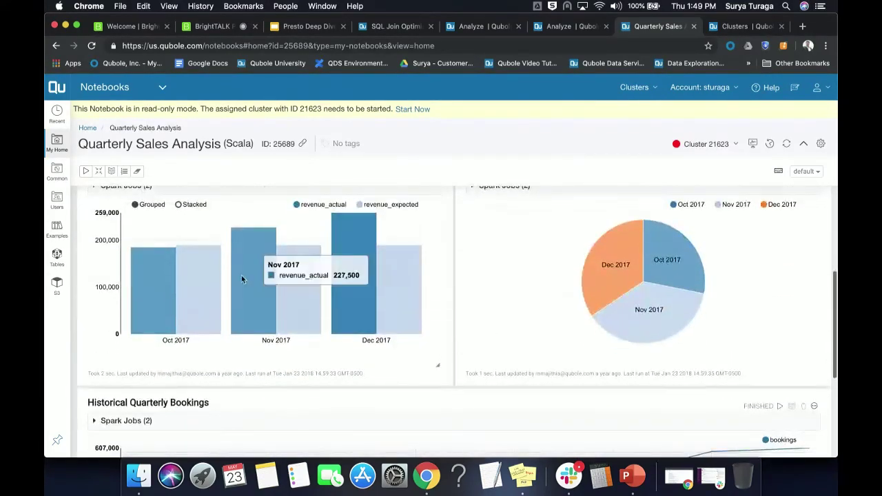
{"action": "scroll", "coordinate": [531, 365], "scroll_direction": "down", "scroll_amount": 3}
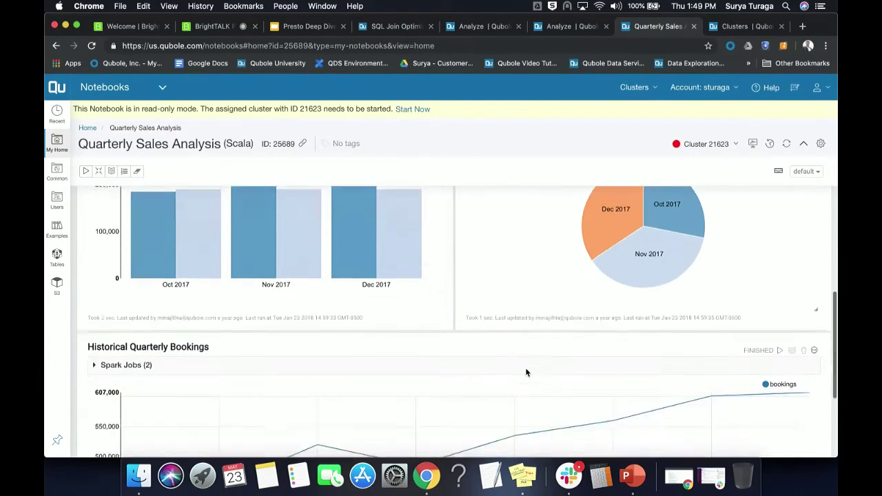
{"action": "scroll", "coordinate": [526, 373], "scroll_direction": "down", "scroll_amount": 2}
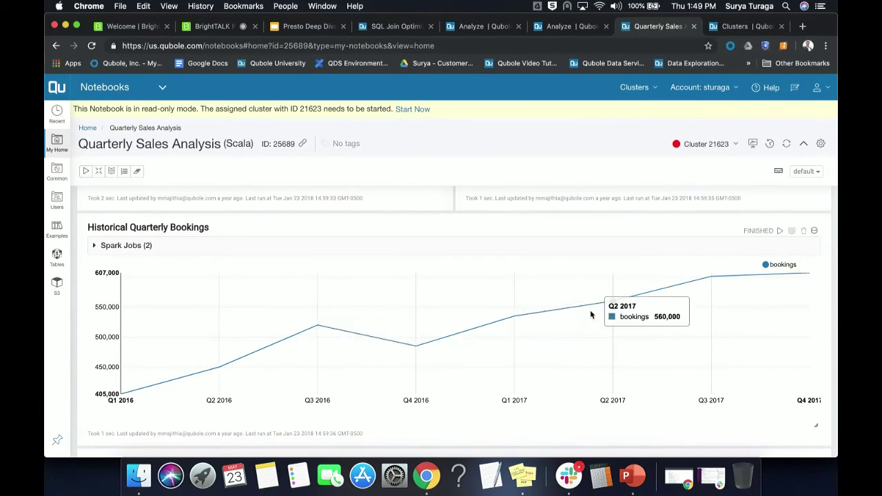
{"action": "scroll", "coordinate": [698, 294], "scroll_direction": "up", "scroll_amount": 5}
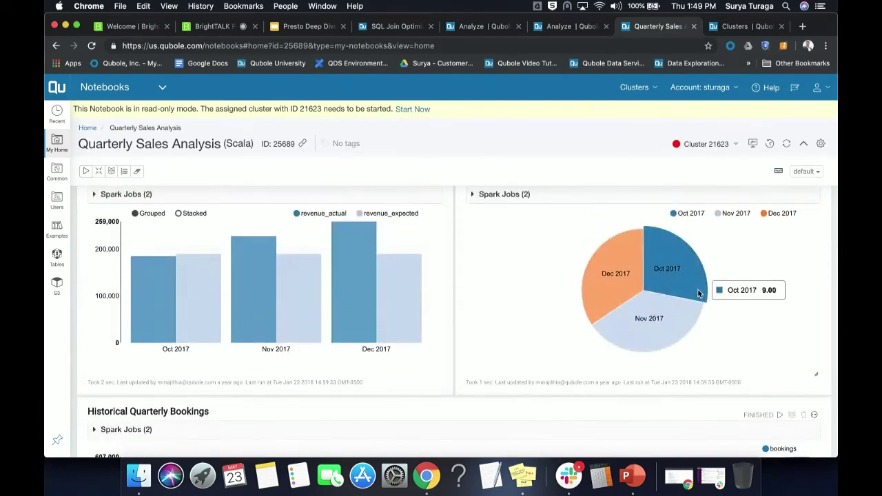
{"action": "scroll", "coordinate": [697, 295], "scroll_direction": "up", "scroll_amount": 4}
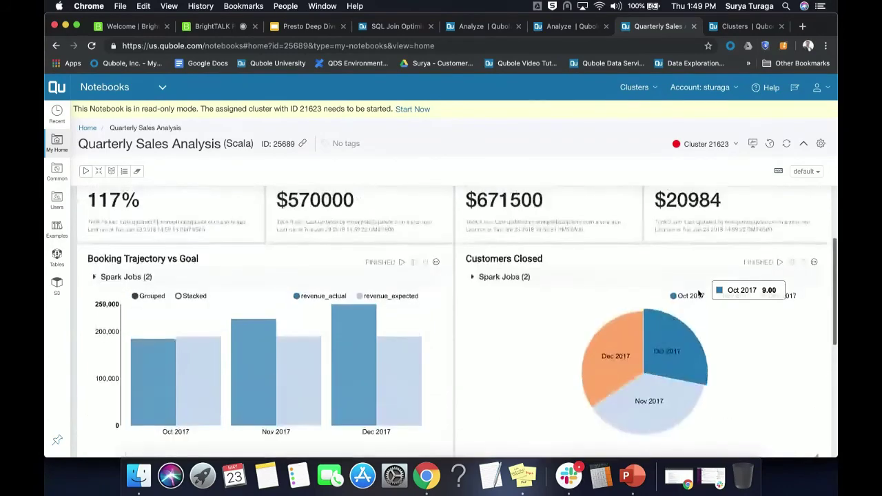
{"action": "scroll", "coordinate": [515, 293], "scroll_direction": "down", "scroll_amount": 4}
{"action": "scroll", "coordinate": [516, 293], "scroll_direction": "down", "scroll_amount": 6}
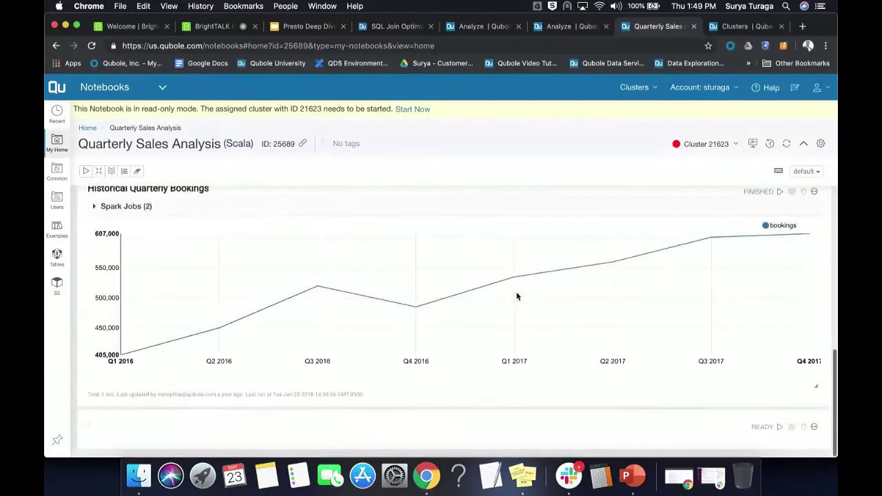
- Return to the start of the notebook and review the dashboard instructions and the booking, forecast and average deal figures
{"action": "scroll", "coordinate": [474, 335], "scroll_direction": "up", "scroll_amount": 6}
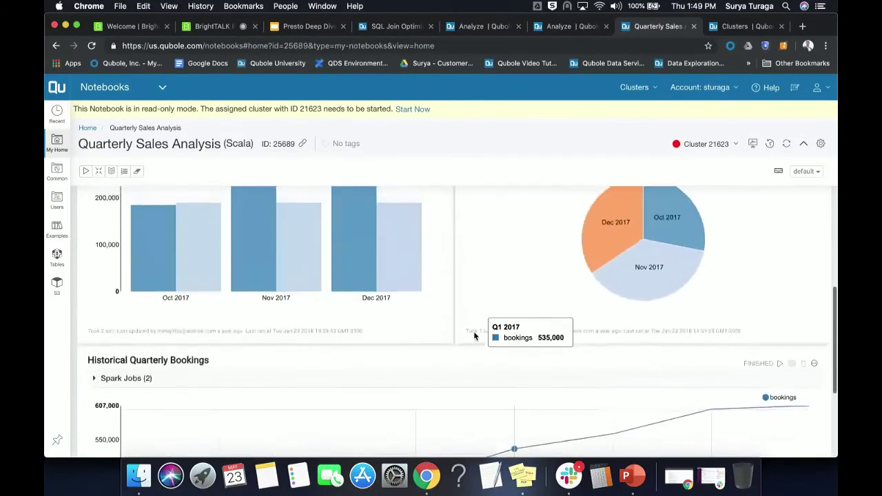
{"action": "scroll", "coordinate": [474, 336], "scroll_direction": "up", "scroll_amount": 6}
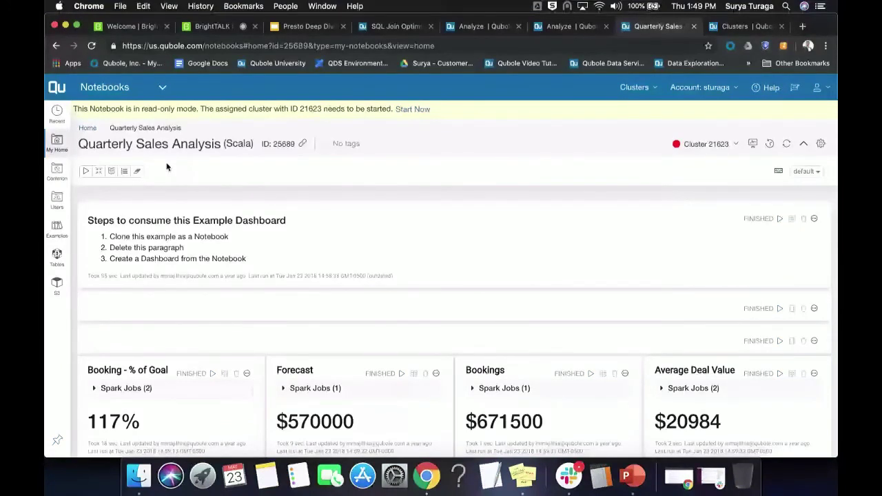
{"action": "scroll", "coordinate": [171, 200], "scroll_direction": "down", "scroll_amount": 3}
{"action": "scroll", "coordinate": [171, 241], "scroll_direction": "down", "scroll_amount": 1}
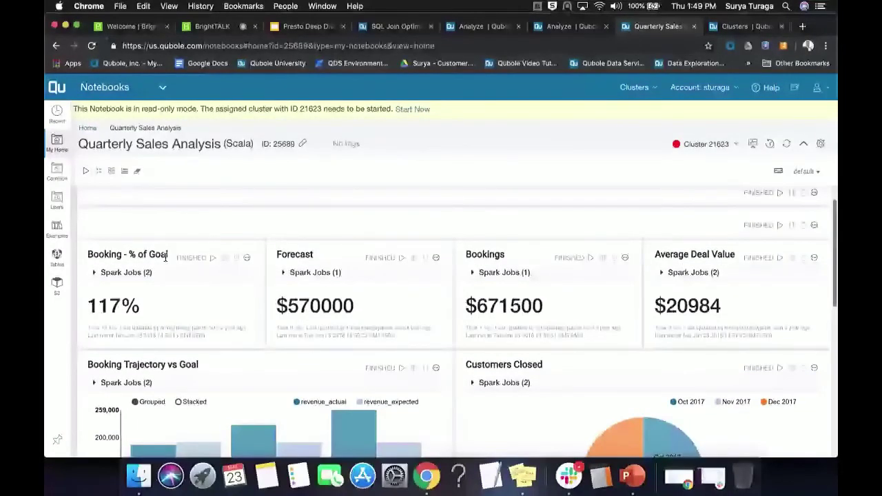
{"action": "scroll", "coordinate": [166, 257], "scroll_direction": "down", "scroll_amount": 2}
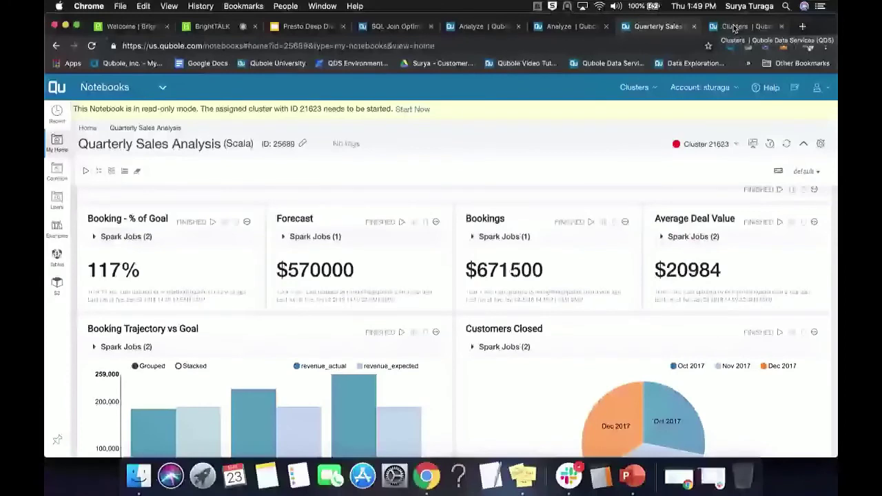
- Switch to the Create New Cluster form, review the cluster types and continue to Configuration with Presto as the type
{"action": "left_click", "coordinate": [734, 28]}
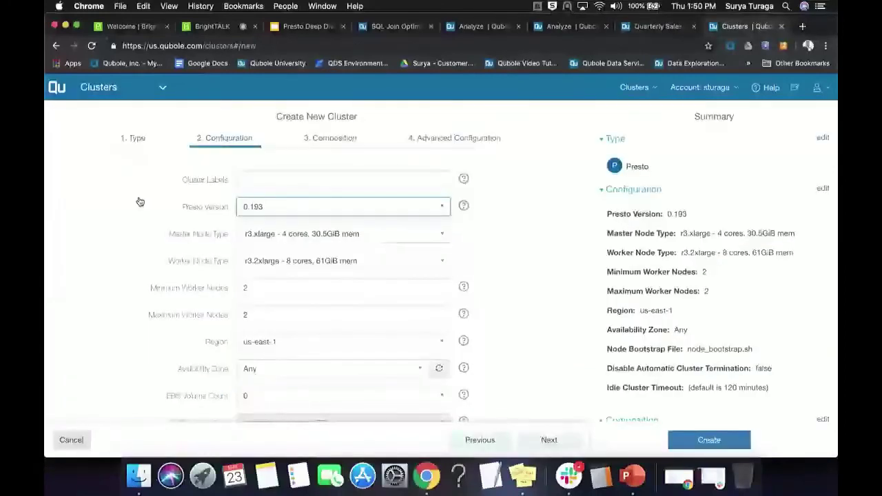
{"action": "left_click", "coordinate": [163, 87]}
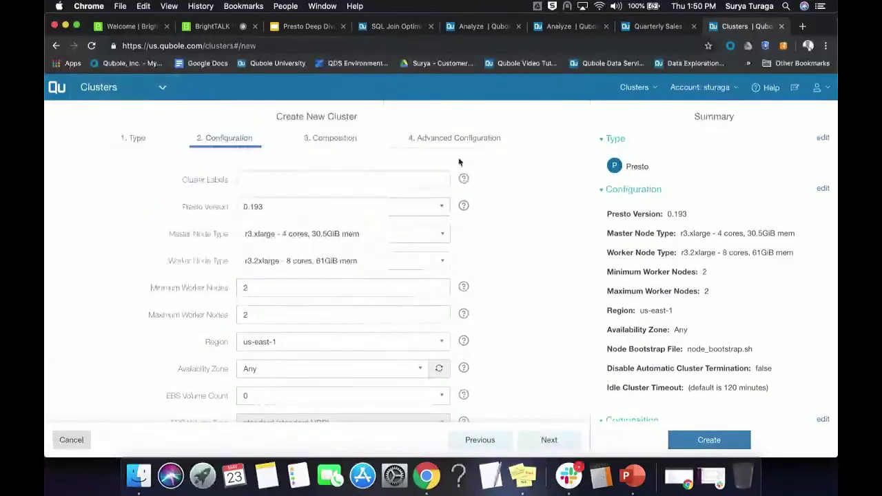
{"action": "left_click", "coordinate": [133, 138]}
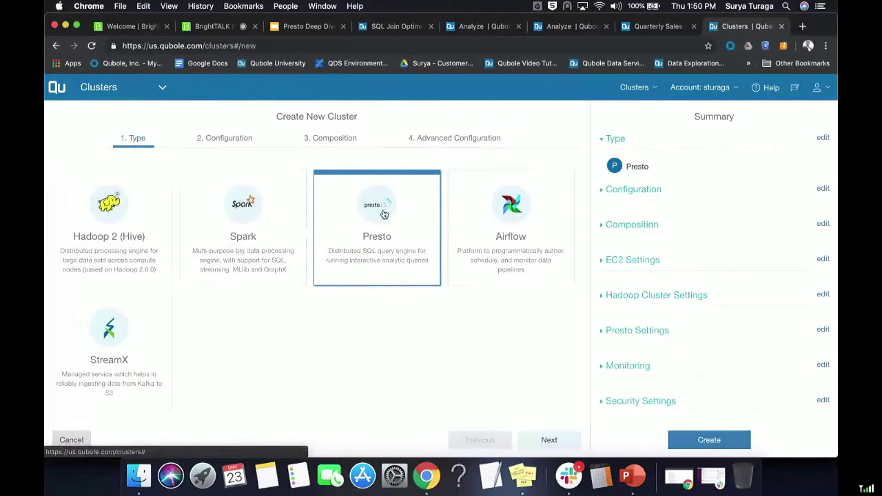
{"action": "left_click", "coordinate": [549, 441]}
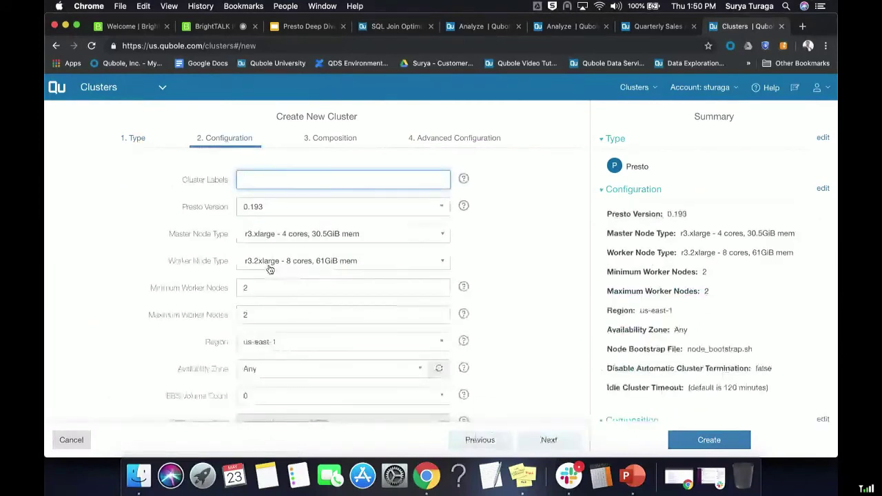
- Label the new cluster demo_presto and set its Presto version to 0.180
{"action": "scroll", "coordinate": [258, 266], "scroll_direction": "down", "scroll_amount": 1}
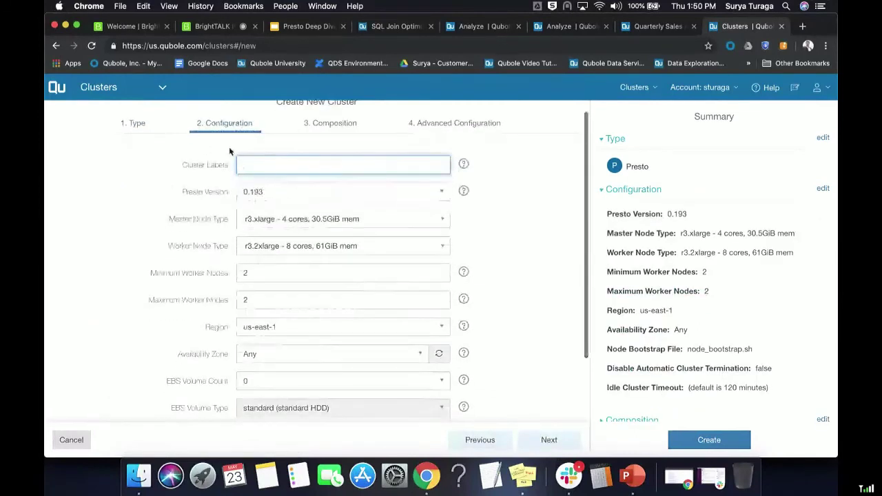
{"action": "type", "text": "emo_pres"}
{"action": "type", "text": "to"}
{"action": "type", "text": "d"}
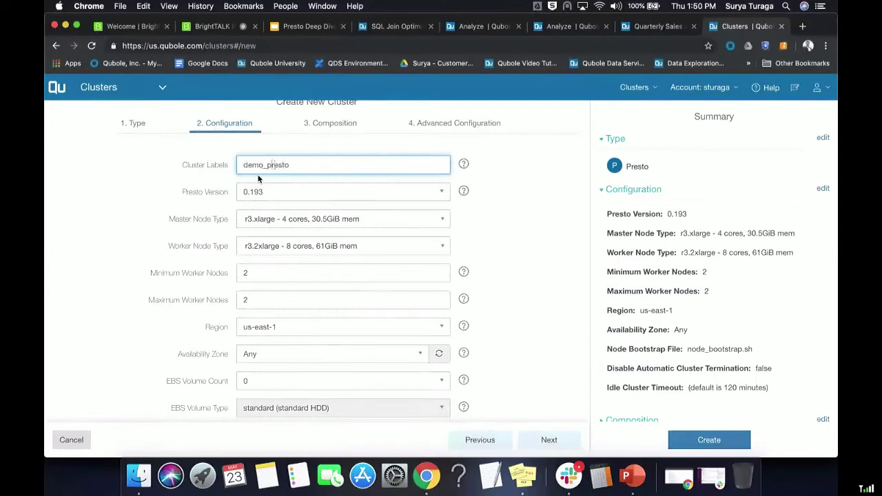
{"action": "scroll", "coordinate": [294, 208], "scroll_direction": "down", "scroll_amount": 1}
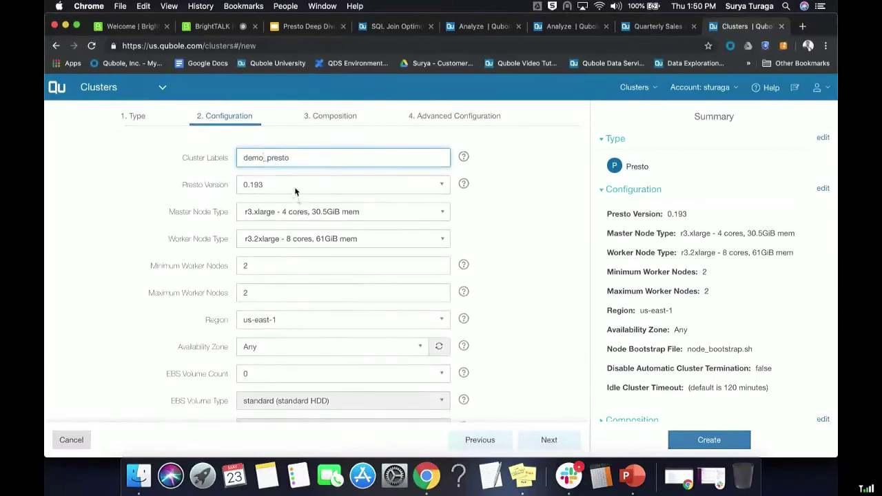
{"action": "left_click", "coordinate": [294, 185]}
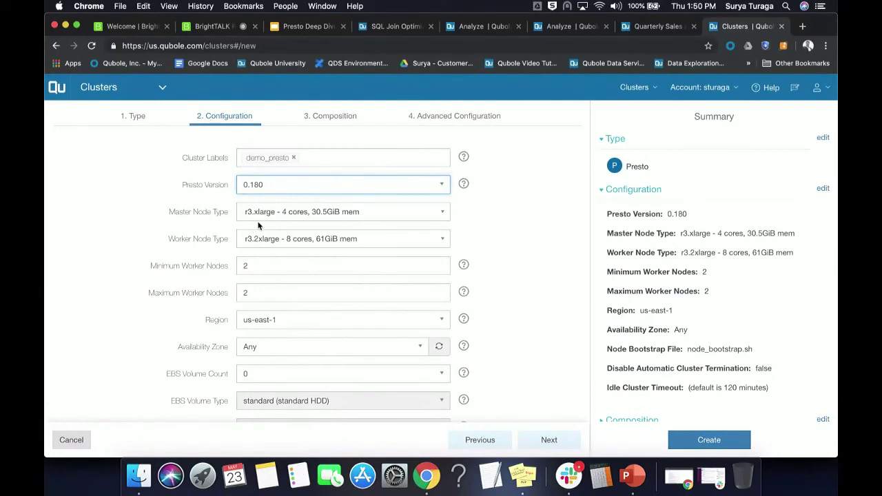
- Look through the available master node types and close the list without picking a different one
{"action": "scroll", "coordinate": [259, 226], "scroll_direction": "down", "scroll_amount": 1}
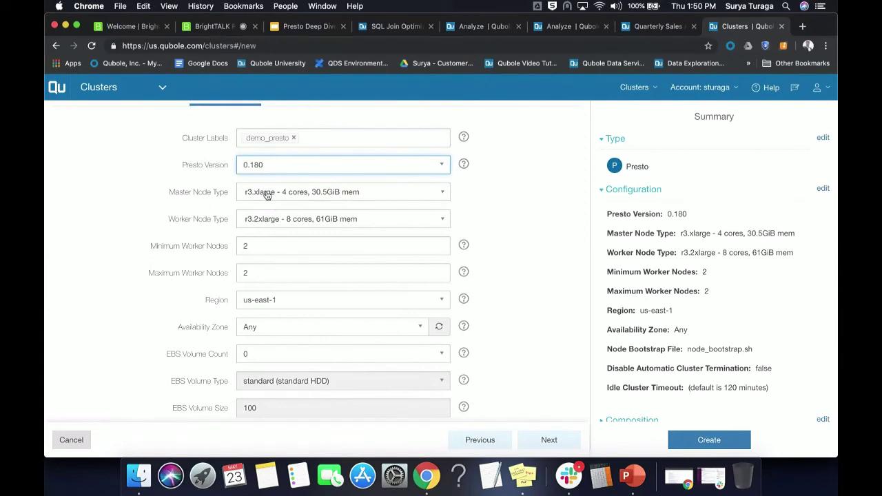
{"action": "left_click", "coordinate": [266, 194]}
{"action": "scroll", "coordinate": [276, 246], "scroll_direction": "down", "scroll_amount": 3}
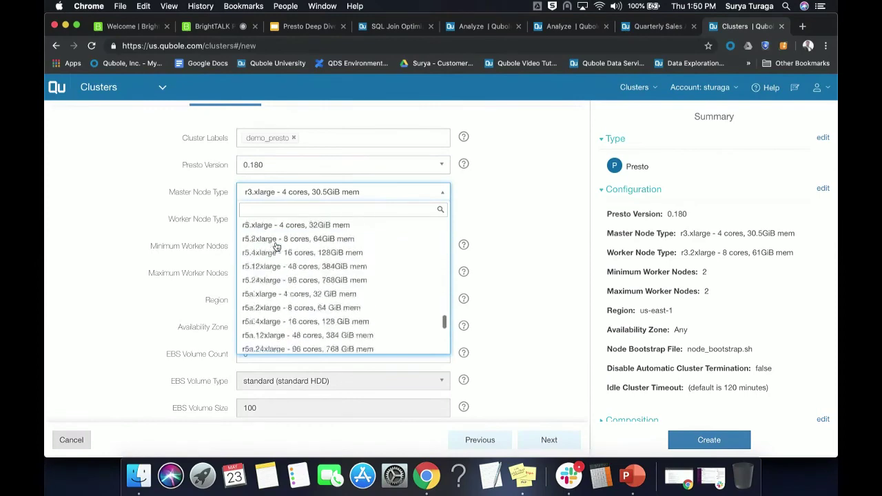
{"action": "scroll", "coordinate": [276, 247], "scroll_direction": "up", "scroll_amount": 5}
{"action": "scroll", "coordinate": [276, 247], "scroll_direction": "down", "scroll_amount": 8}
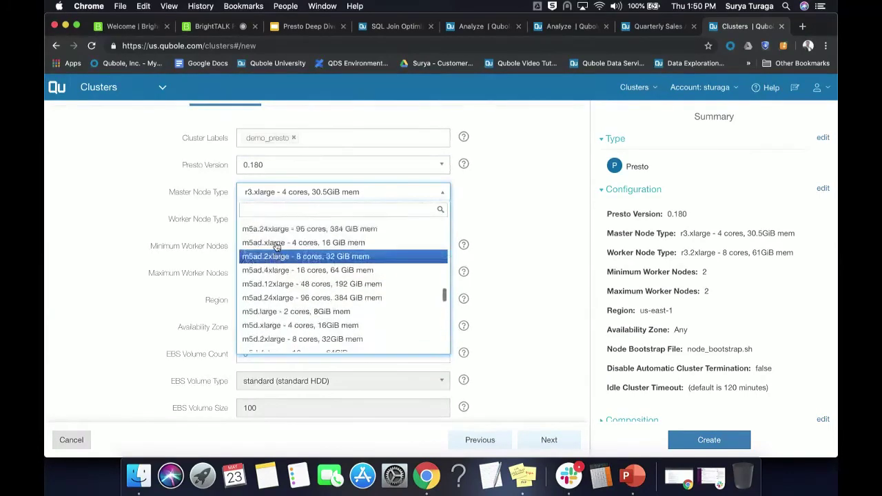
{"action": "left_click", "coordinate": [143, 215]}
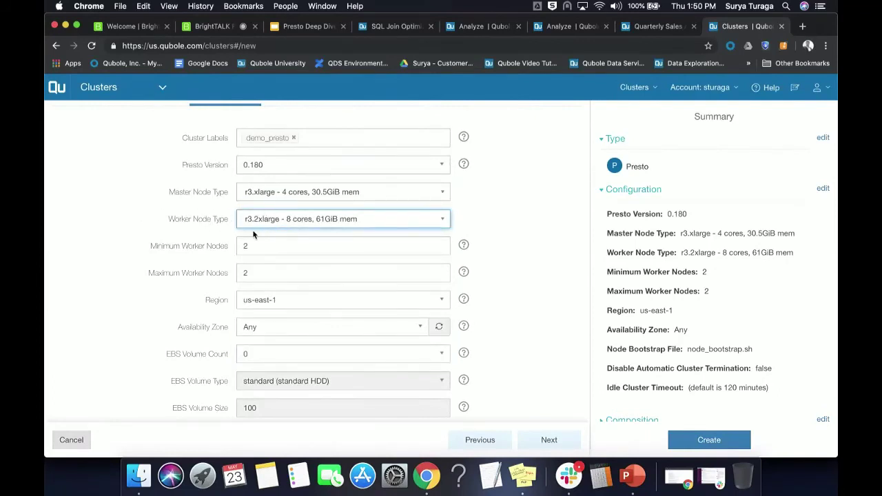
- Set the cluster's minimum worker nodes to 20 and maximum worker nodes to 40
{"action": "left_click", "coordinate": [258, 240]}
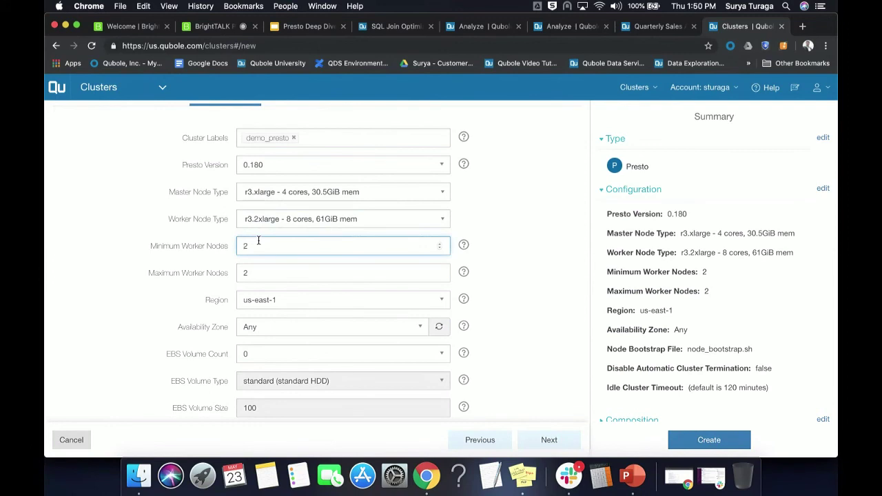
{"action": "type", "text": "0"}
{"action": "left_click", "coordinate": [253, 269]}
{"action": "key", "text": "BackSpace"}
{"action": "type", "text": "40"}
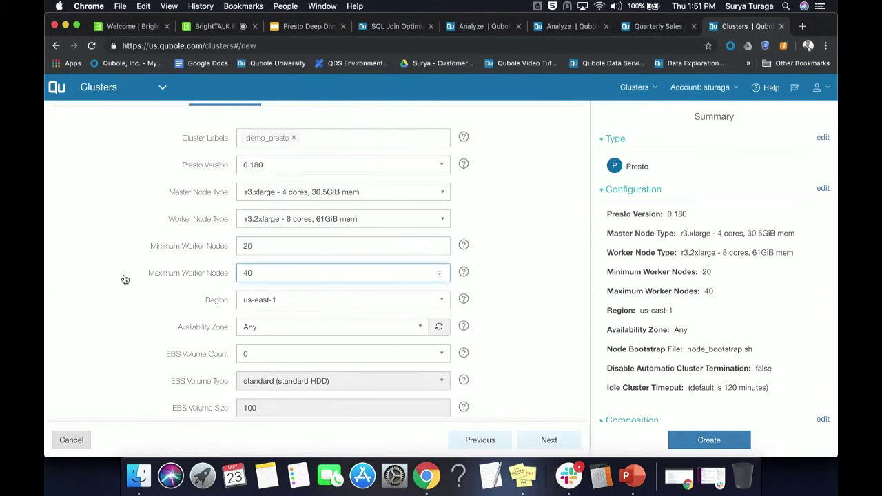
- Review the worker node limits along with the region, availability zone, EBS volume and node bootstrap settings
{"action": "scroll", "coordinate": [116, 277], "scroll_direction": "down", "scroll_amount": 3}
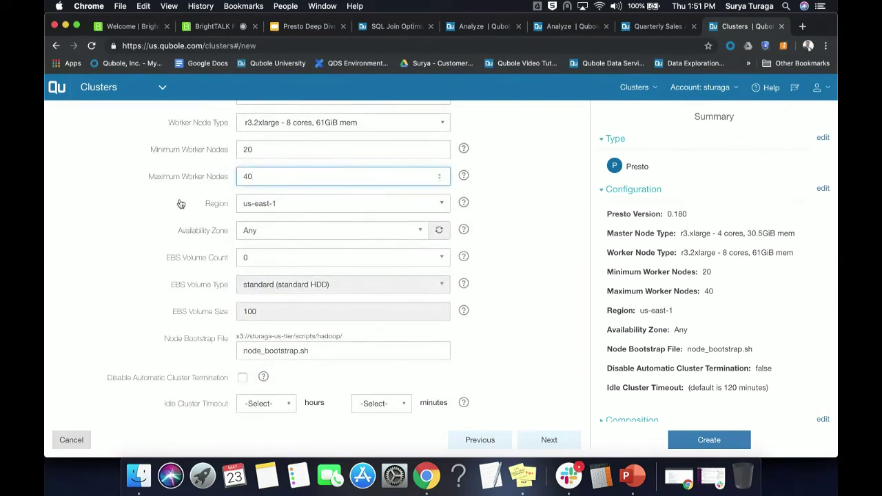
{"action": "scroll", "coordinate": [181, 204], "scroll_direction": "up", "scroll_amount": 1}
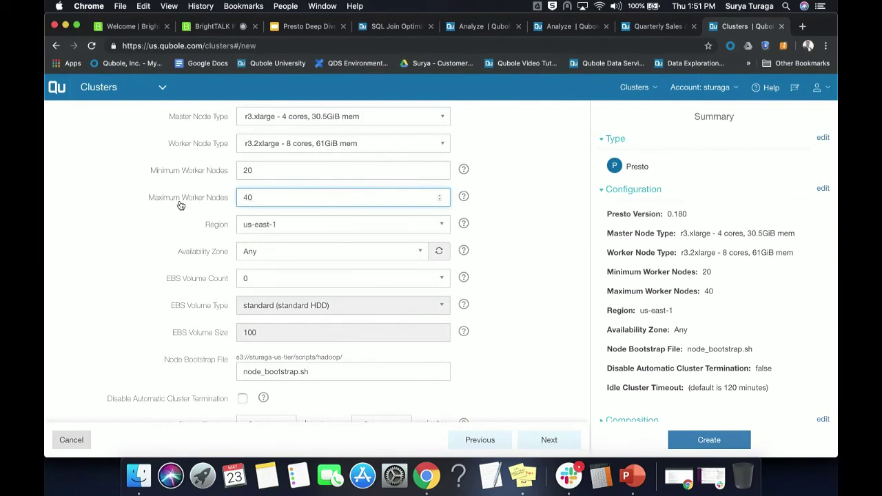
{"action": "scroll", "coordinate": [179, 201], "scroll_direction": "up", "scroll_amount": 1}
{"action": "scroll", "coordinate": [179, 201], "scroll_direction": "down", "scroll_amount": 1}
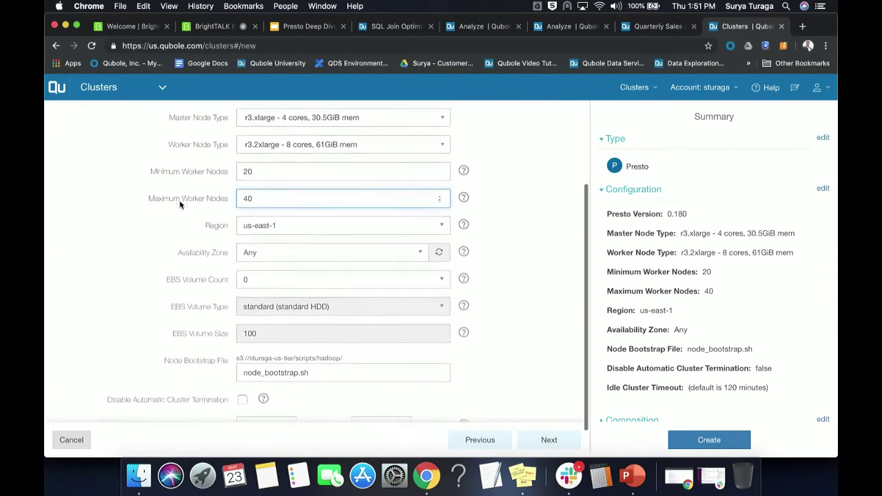
{"action": "scroll", "coordinate": [179, 200], "scroll_direction": "down", "scroll_amount": 1}
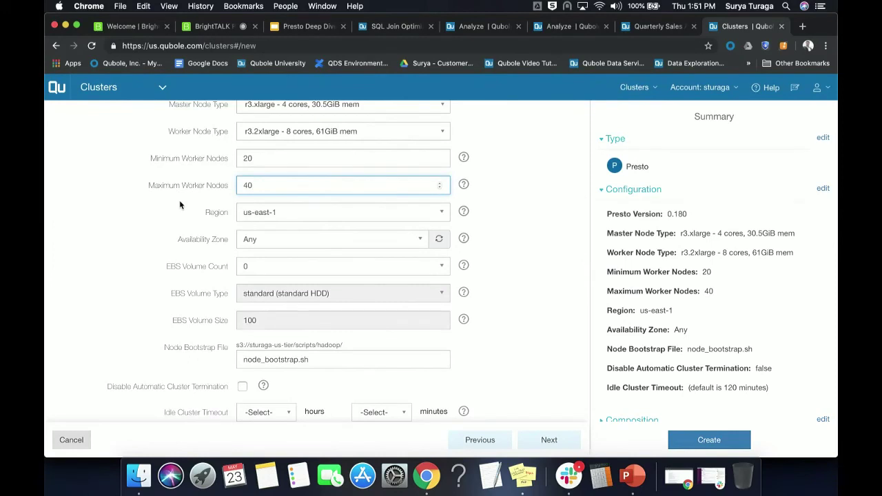
{"action": "scroll", "coordinate": [206, 225], "scroll_direction": "up", "scroll_amount": 1}
{"action": "scroll", "coordinate": [206, 224], "scroll_direction": "up", "scroll_amount": 2}
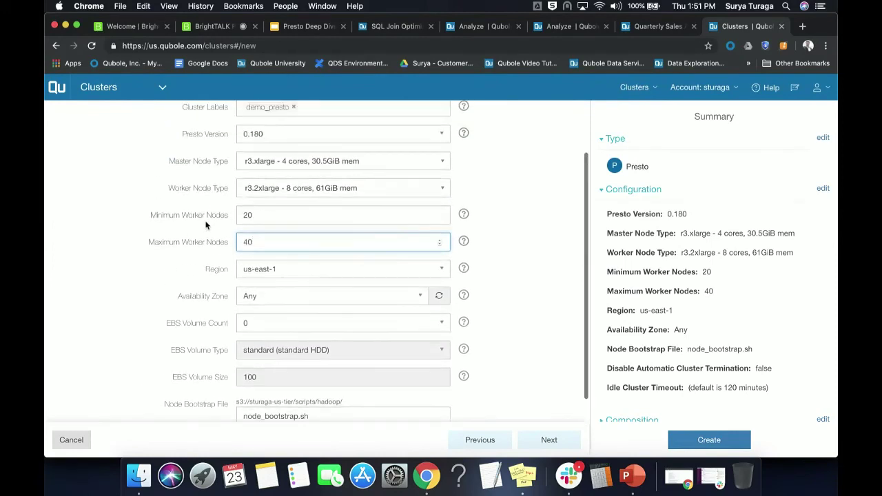
{"action": "scroll", "coordinate": [209, 224], "scroll_direction": "down", "scroll_amount": 2}
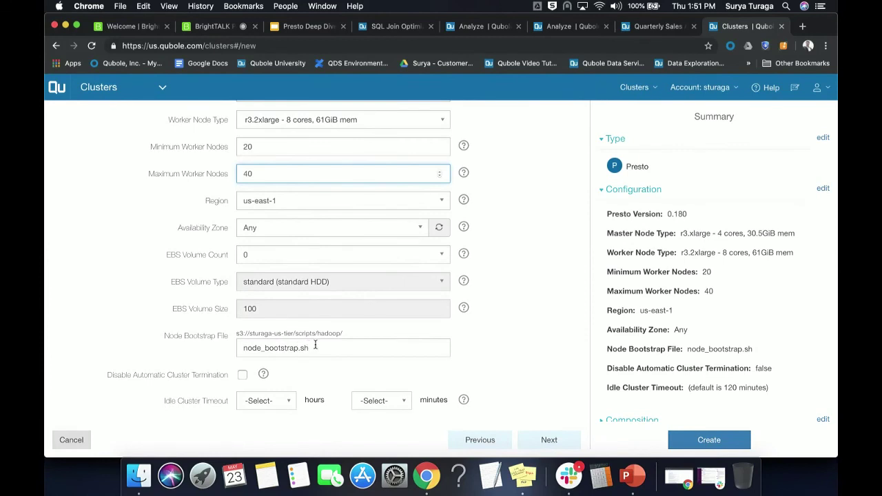
- Highlight the node bootstrap file name and examine the S3 path where the script is stored
{"action": "left_click_drag", "start_coordinate": [321, 348], "coordinate": [218, 341]}
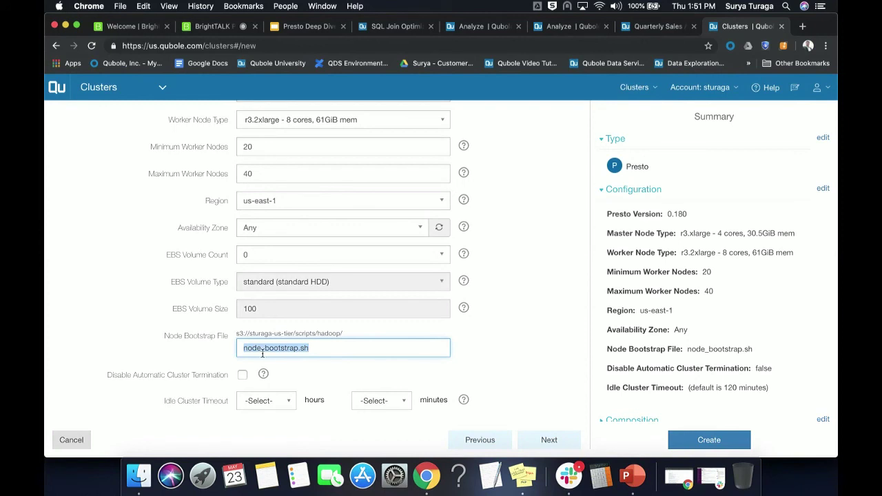
{"action": "left_click", "coordinate": [237, 333]}
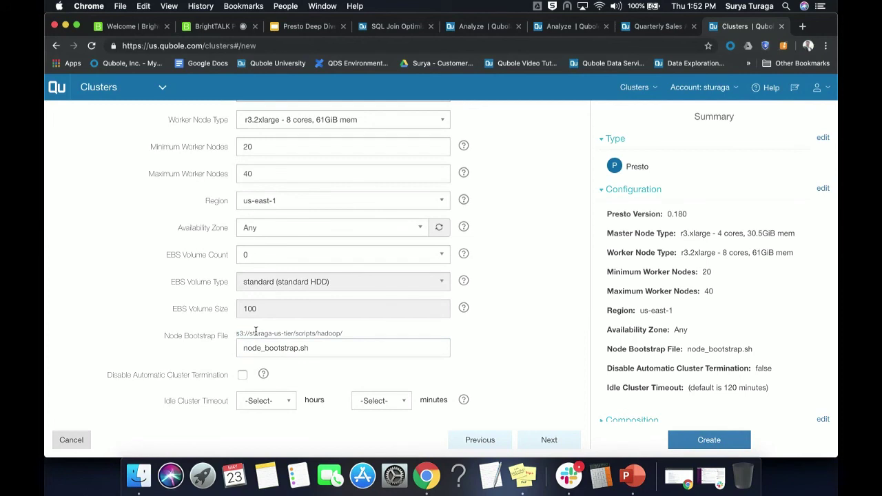
{"action": "mouse_move", "coordinate": [230, 337]}
{"action": "left_mouse_down"}
{"action": "mouse_move", "coordinate": [243, 335]}
{"action": "mouse_move", "coordinate": [245, 344]}
{"action": "left_mouse_up"}
- Examine the hour and minute choices for the idle cluster timeout and close the lists without picking a value
{"action": "left_click", "coordinate": [260, 400]}
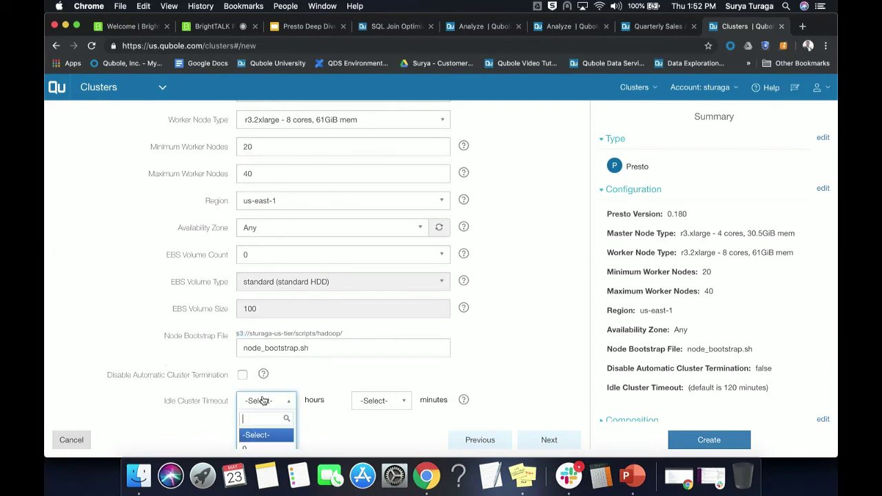
{"action": "scroll", "coordinate": [191, 403], "scroll_direction": "down", "scroll_amount": 3}
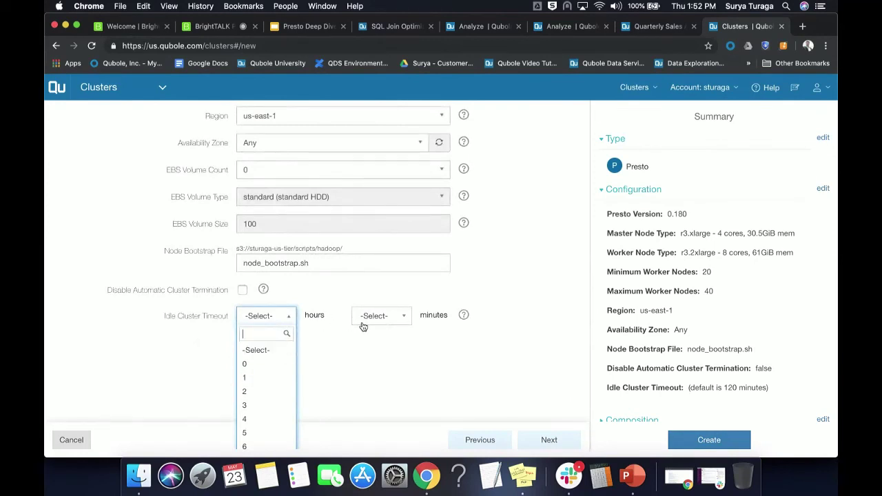
{"action": "left_click", "coordinate": [424, 313]}
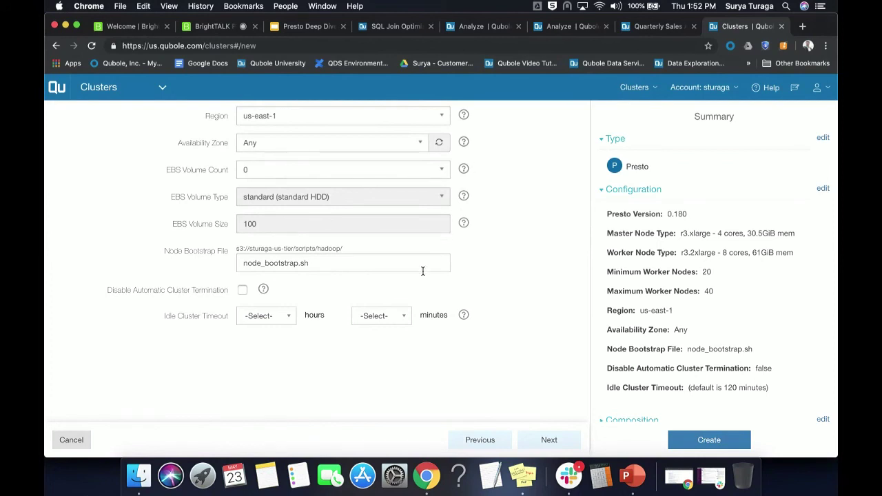
{"action": "left_click", "coordinate": [403, 314]}
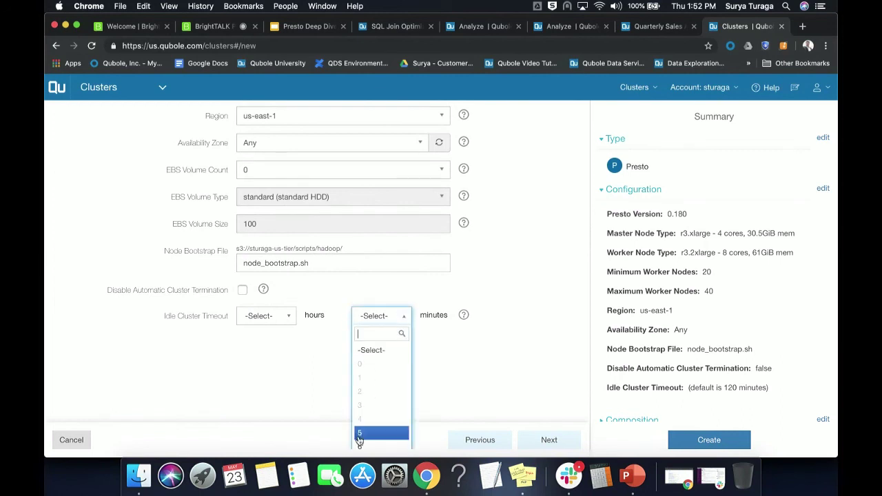
{"action": "left_click", "coordinate": [259, 376]}
{"action": "left_click", "coordinate": [274, 316]}
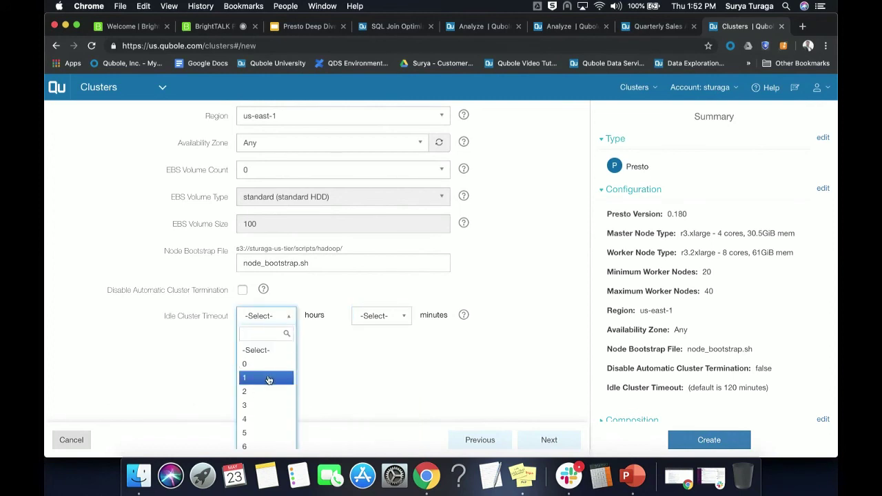
{"action": "scroll", "coordinate": [374, 372], "scroll_direction": "down", "scroll_amount": 1}
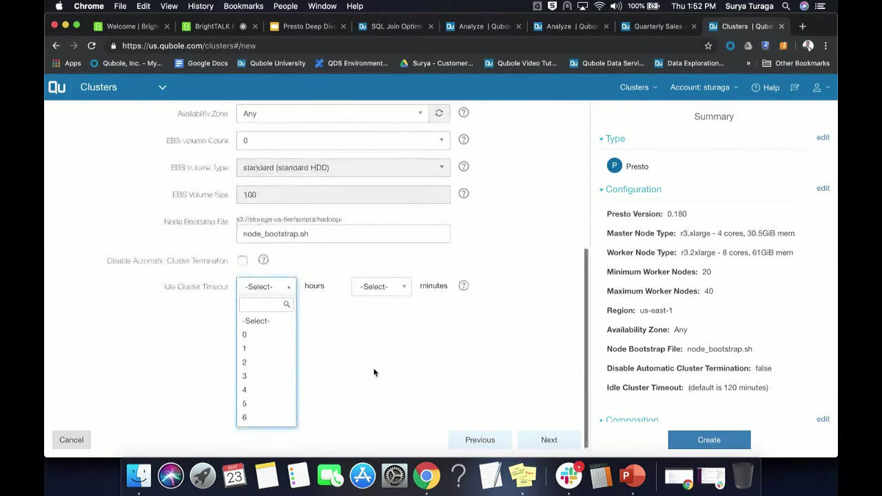
{"action": "left_click", "coordinate": [371, 338]}
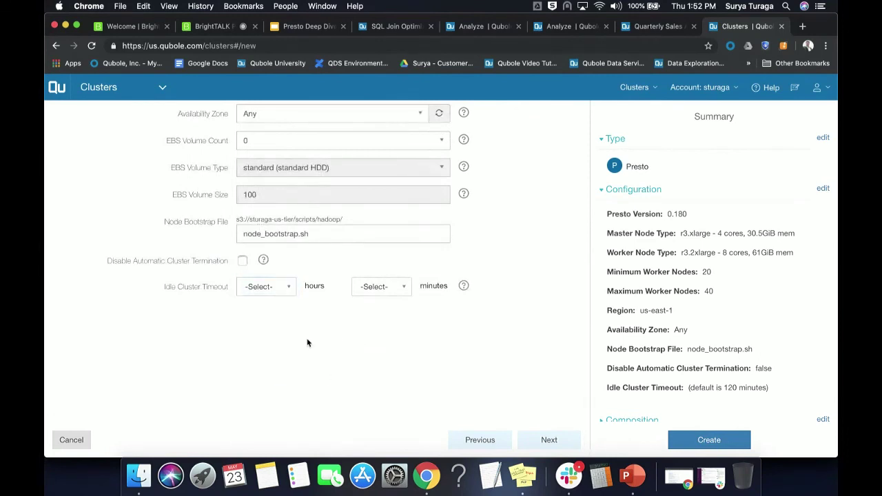
- Go to the cluster's Composition settings and look through the options for Master and Minimum Worker Nodes without changing the selection
{"action": "scroll", "coordinate": [307, 342], "scroll_direction": "up", "scroll_amount": 1}
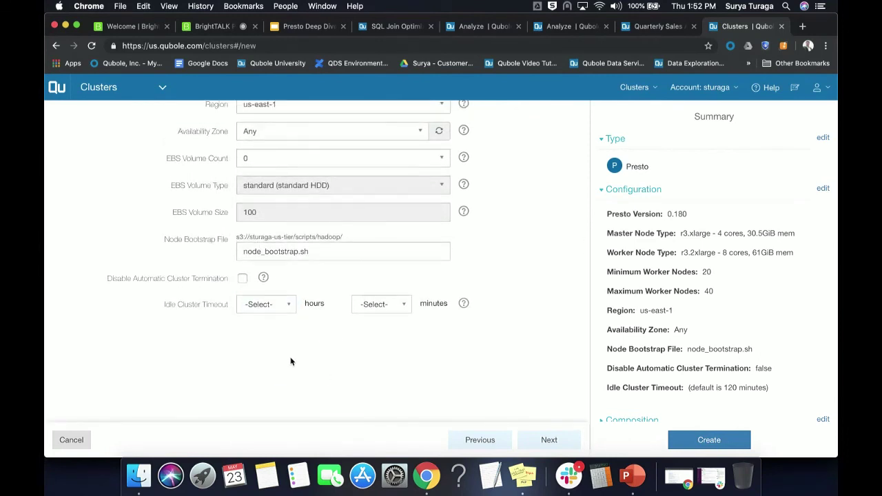
{"action": "scroll", "coordinate": [290, 362], "scroll_direction": "up", "scroll_amount": 5}
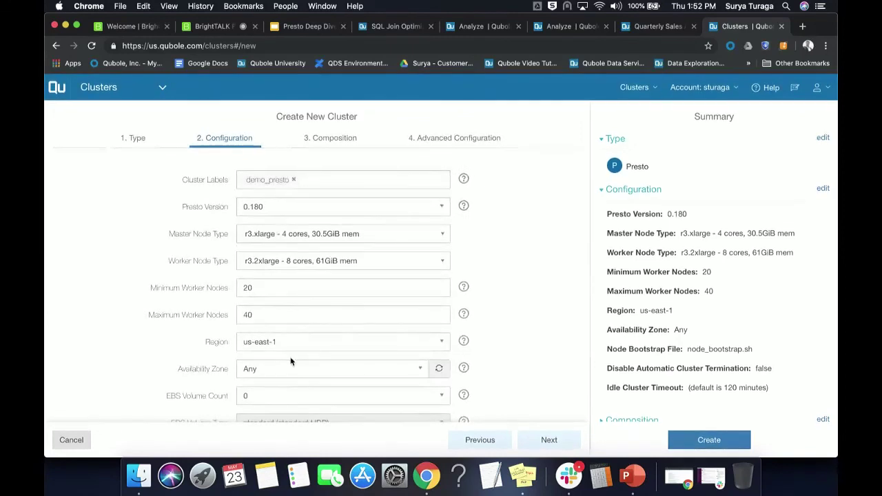
{"action": "left_click", "coordinate": [330, 136]}
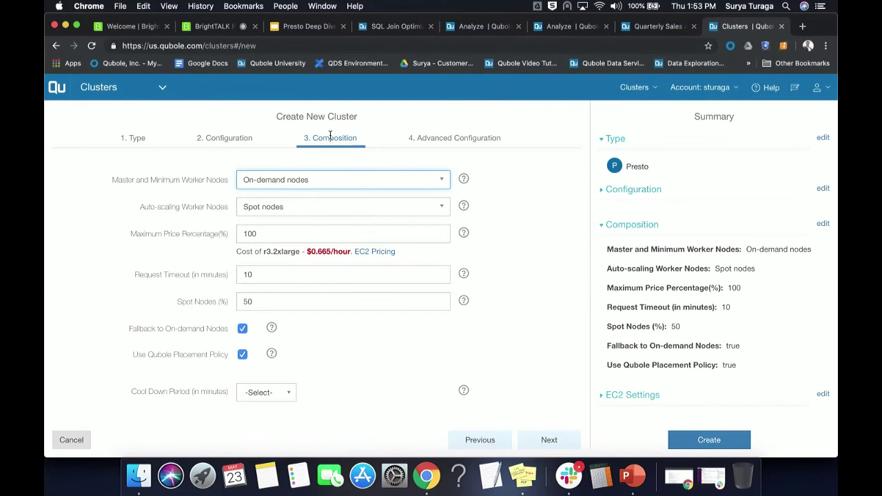
{"action": "left_click", "coordinate": [313, 180]}
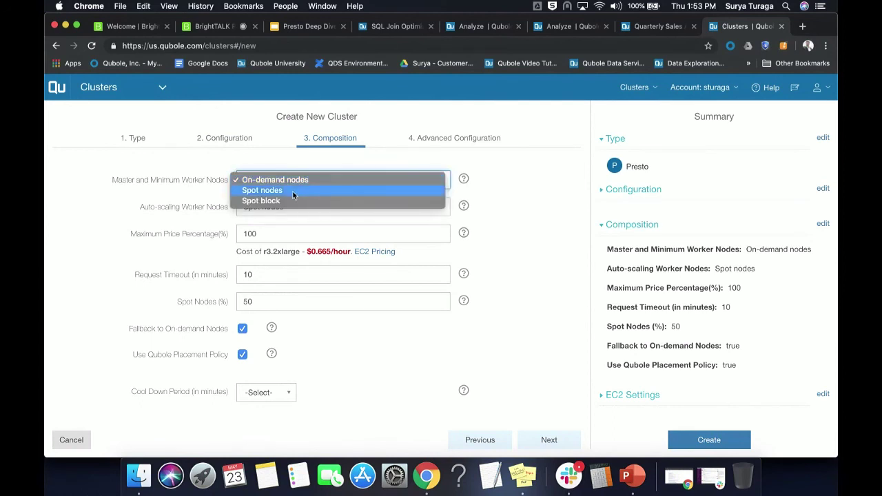
{"action": "left_click", "coordinate": [153, 184]}
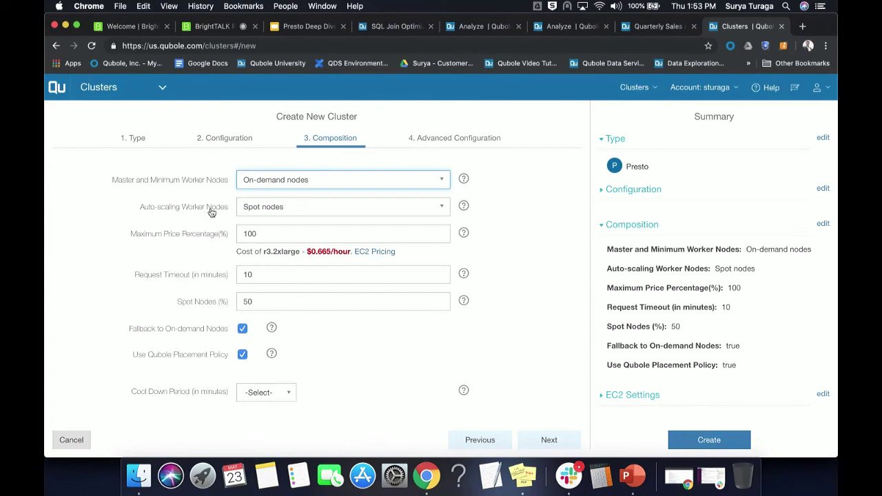
- Switch to the SQL Join Optimizations in Qubole Presto article and examine its introduction and Performance Benchmark Setup section
{"action": "left_click", "coordinate": [381, 29]}
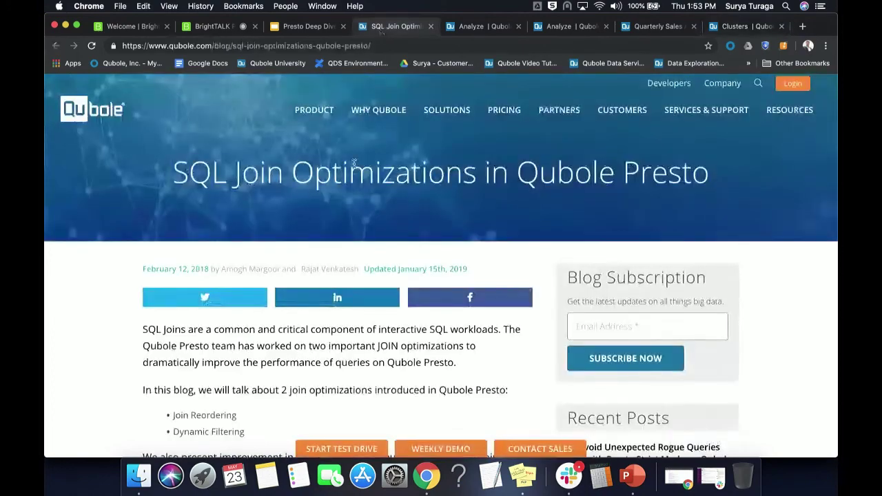
{"action": "scroll", "coordinate": [355, 166], "scroll_direction": "down", "scroll_amount": 5}
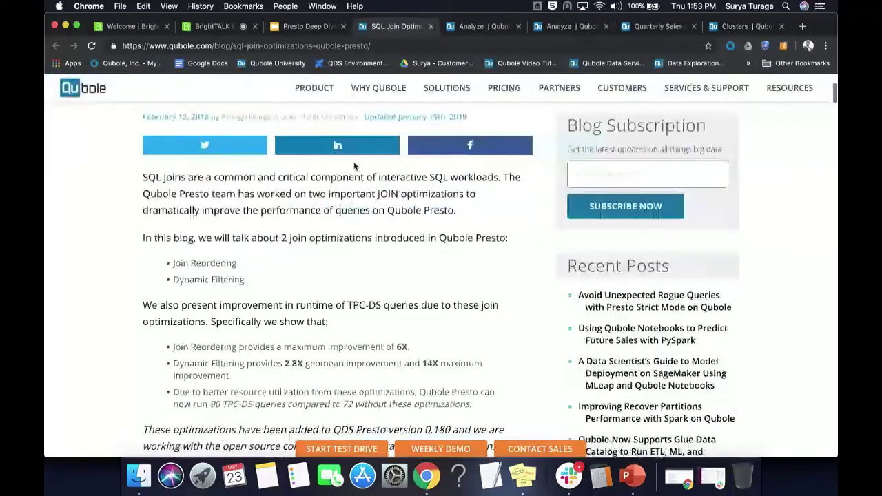
{"action": "scroll", "coordinate": [355, 166], "scroll_direction": "down", "scroll_amount": 3}
{"action": "scroll", "coordinate": [354, 166], "scroll_direction": "up", "scroll_amount": 5}
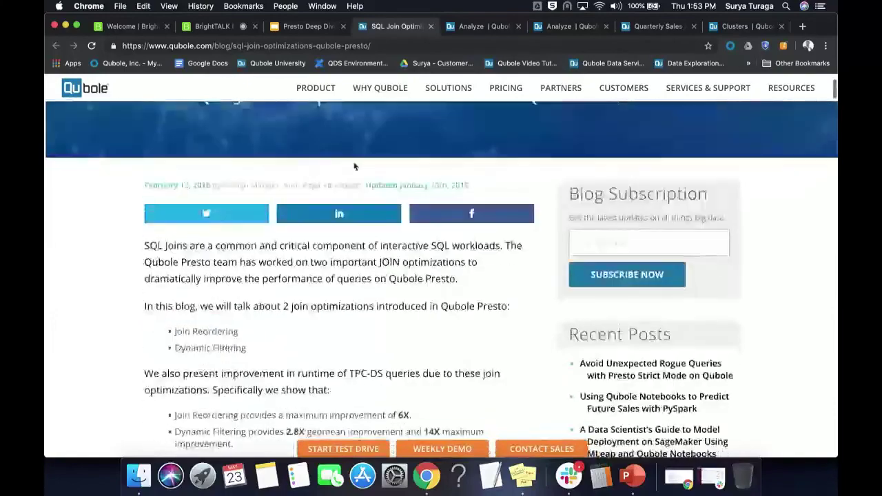
{"action": "scroll", "coordinate": [354, 166], "scroll_direction": "down", "scroll_amount": 6}
{"action": "scroll", "coordinate": [355, 166], "scroll_direction": "down", "scroll_amount": 4}
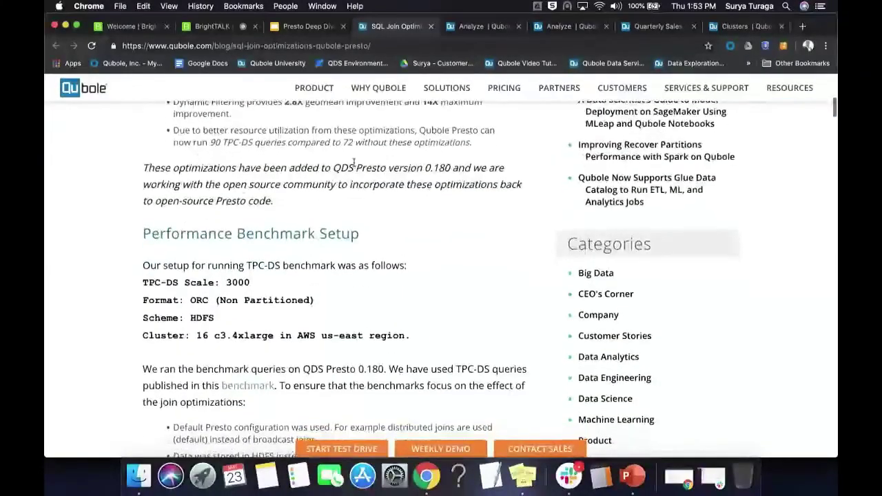
{"action": "scroll", "coordinate": [354, 165], "scroll_direction": "down", "scroll_amount": 2}
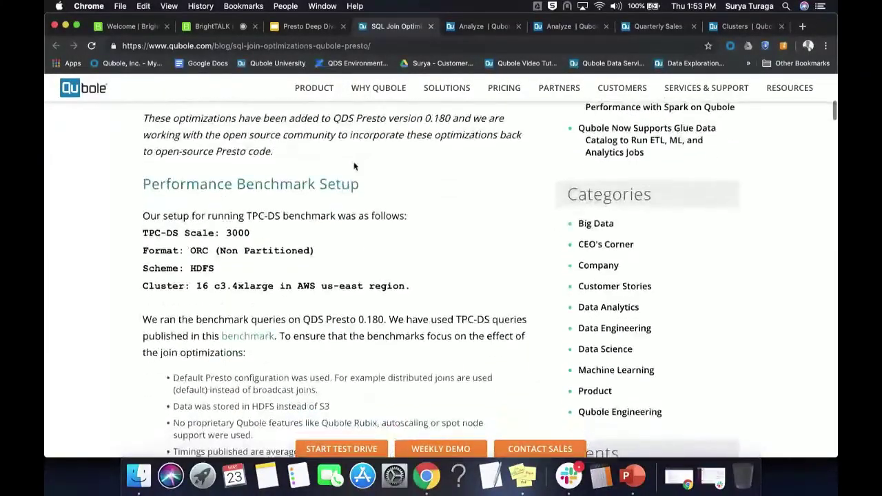
{"action": "scroll", "coordinate": [355, 166], "scroll_direction": "down", "scroll_amount": 2}
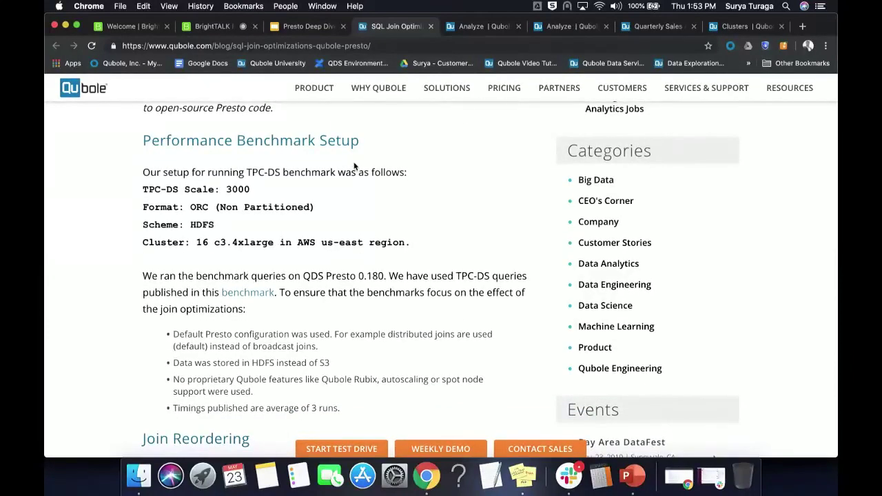
{"action": "scroll", "coordinate": [355, 166], "scroll_direction": "down", "scroll_amount": 1}
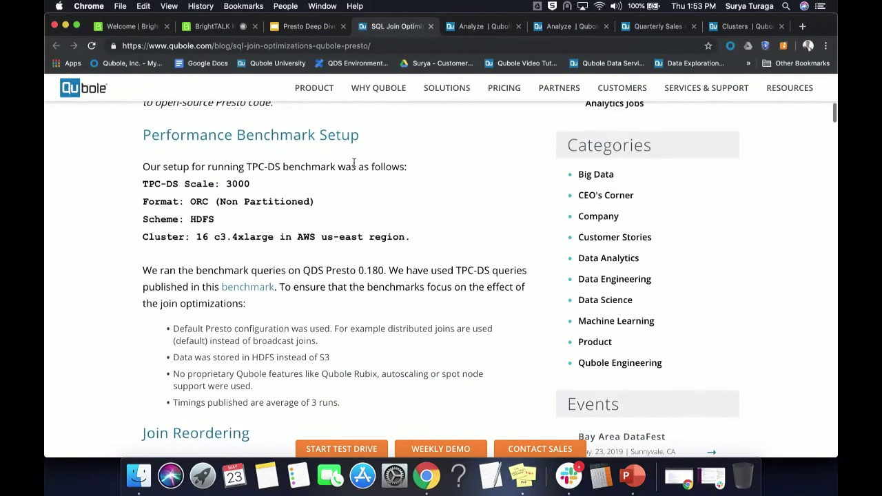
{"action": "scroll", "coordinate": [354, 162], "scroll_direction": "up", "scroll_amount": 5}
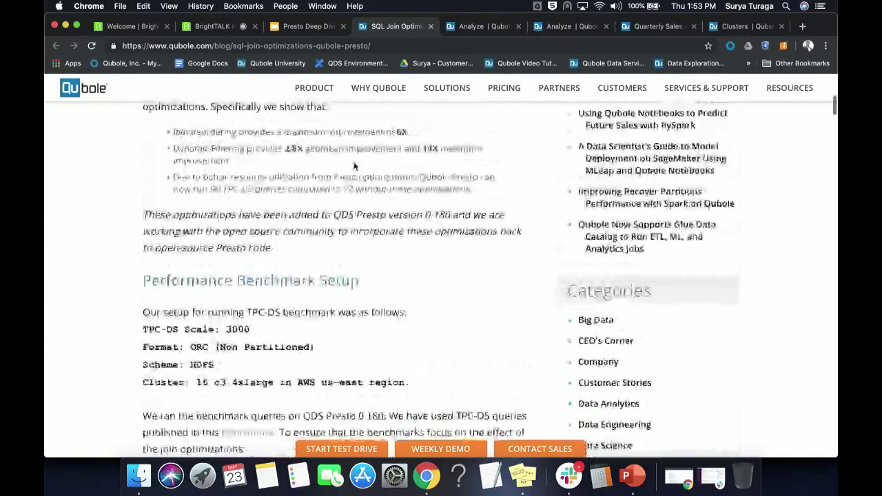
{"action": "scroll", "coordinate": [355, 163], "scroll_direction": "down", "scroll_amount": 4}
{"action": "scroll", "coordinate": [354, 164], "scroll_direction": "down", "scroll_amount": 2}
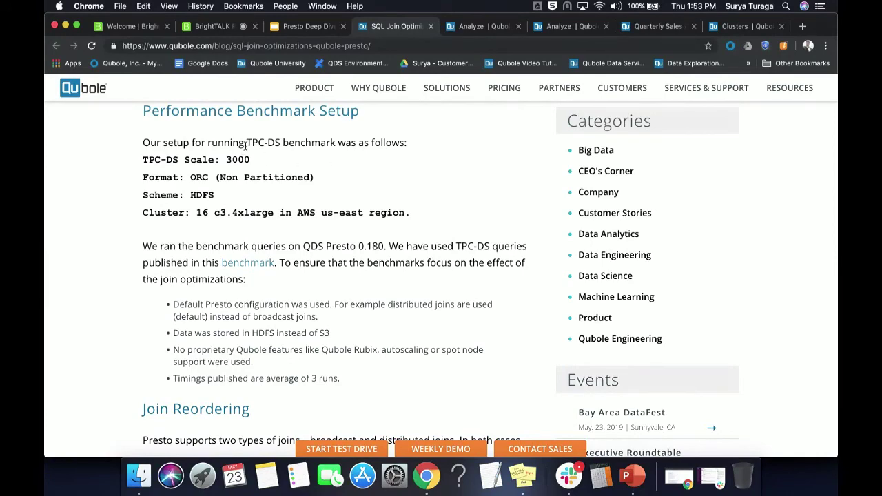
- Examine the article's Join Reordering section down to the chart of runtime speedup per TPC-DS query
{"action": "scroll", "coordinate": [274, 241], "scroll_direction": "down", "scroll_amount": 9}
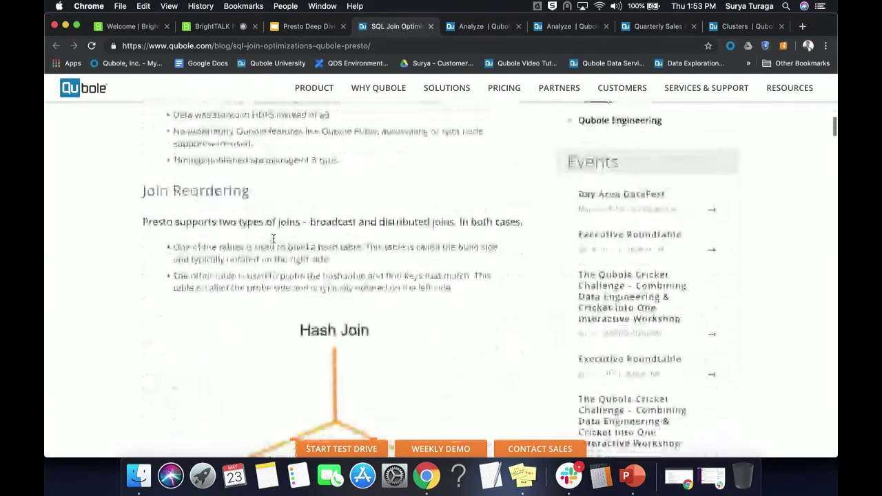
{"action": "scroll", "coordinate": [273, 241], "scroll_direction": "down", "scroll_amount": 15}
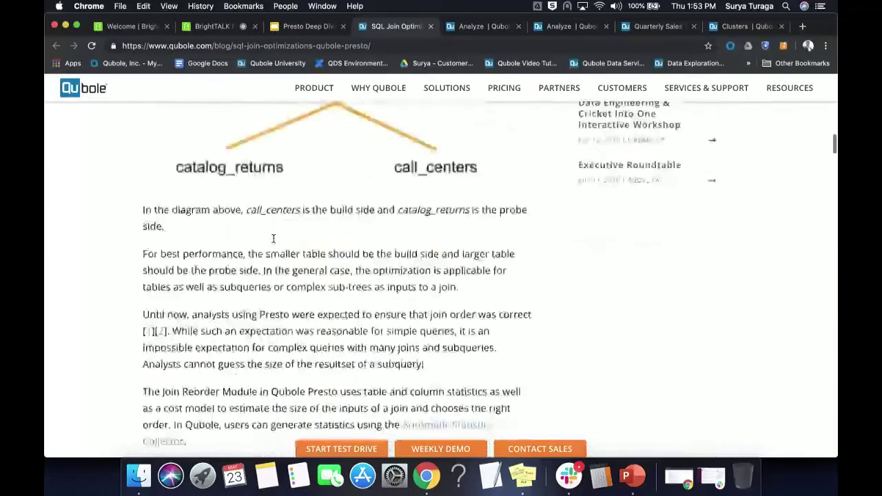
{"action": "scroll", "coordinate": [274, 240], "scroll_direction": "down", "scroll_amount": 15}
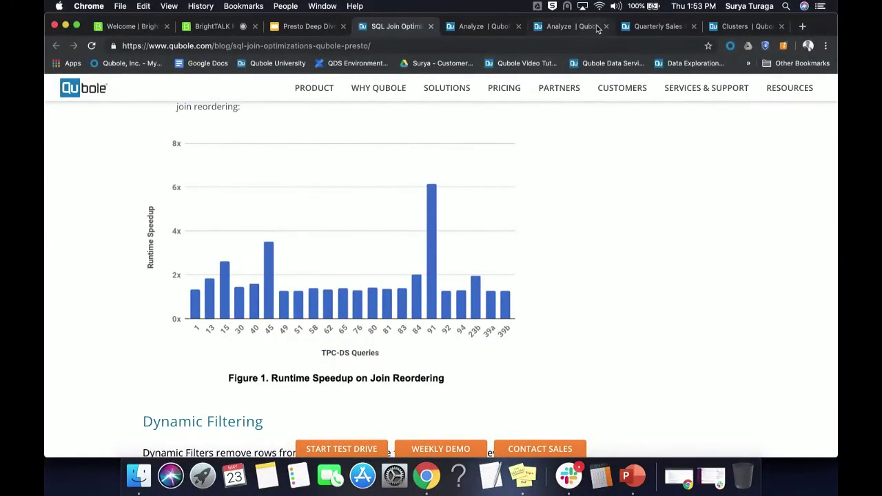
- Return to the new cluster's Composition settings and toggle Fallback to On-demand Nodes off and back on
{"action": "left_click", "coordinate": [656, 26]}
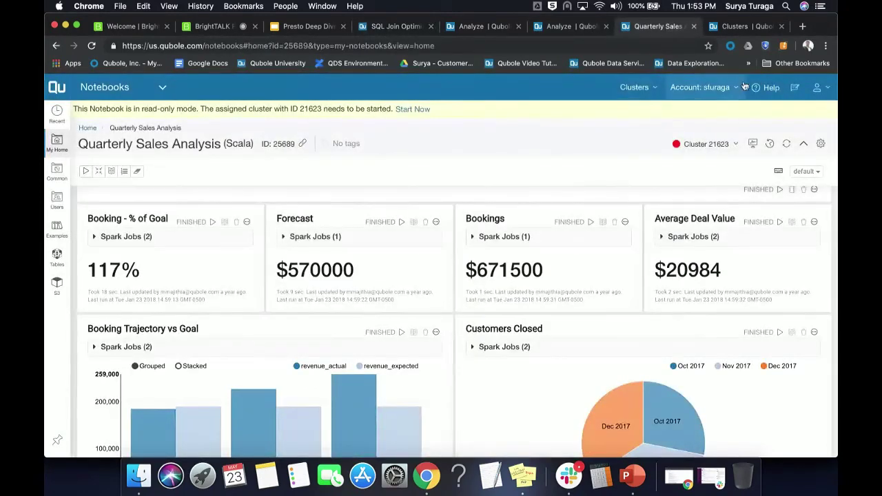
{"action": "left_click", "coordinate": [744, 28]}
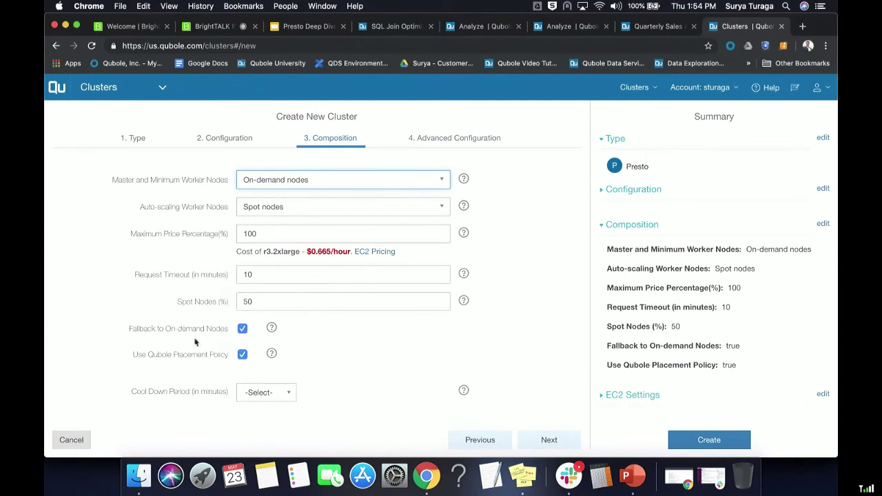
{"action": "left_click", "coordinate": [242, 329]}
{"action": "left_click", "coordinate": [242, 328]}
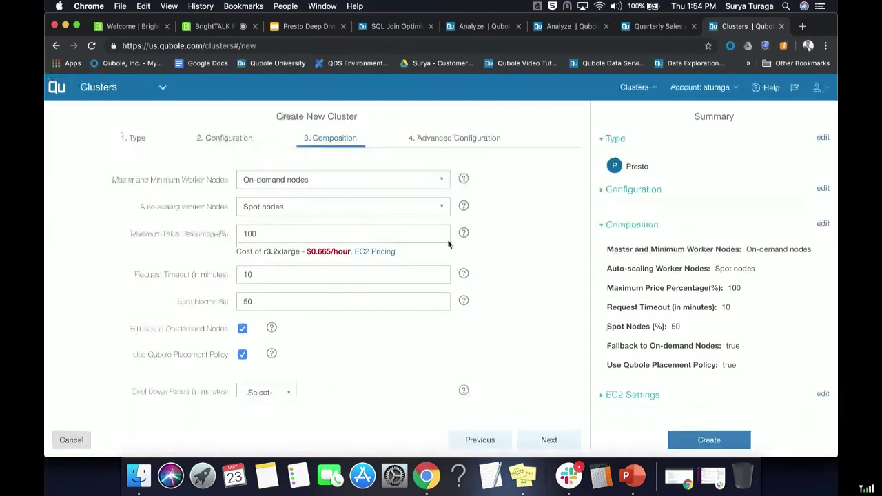
- Open the cluster's Advanced Configuration and review the EC2 settings, Hadoop cluster settings and Enable Rubix option
{"action": "left_click", "coordinate": [469, 142]}
{"action": "scroll", "coordinate": [403, 222], "scroll_direction": "down", "scroll_amount": 1}
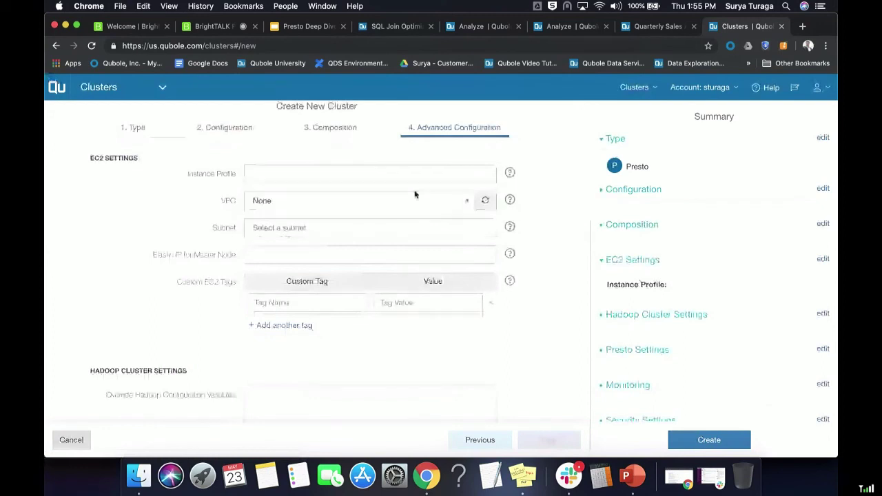
{"action": "scroll", "coordinate": [372, 220], "scroll_direction": "down", "scroll_amount": 3}
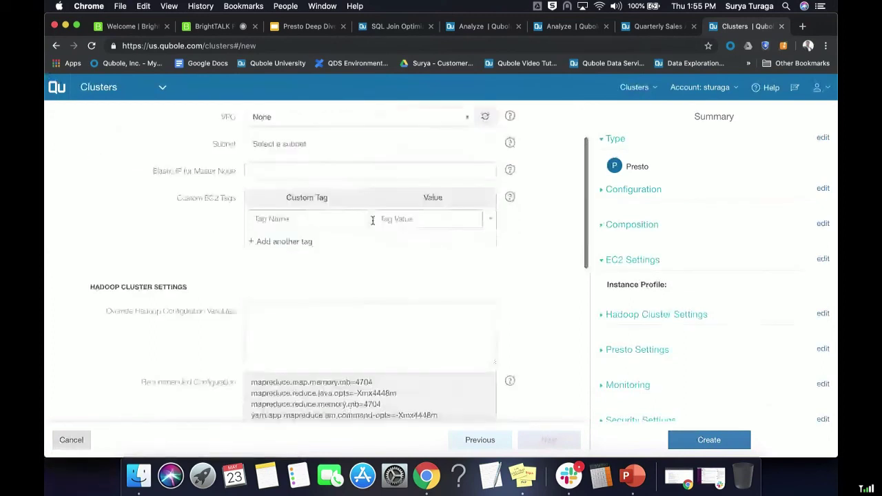
{"action": "scroll", "coordinate": [372, 220], "scroll_direction": "down", "scroll_amount": 8}
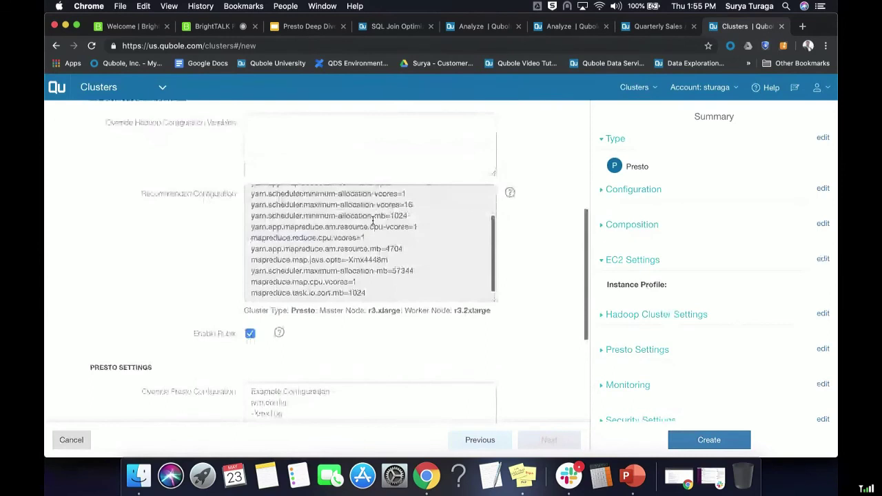
{"action": "scroll", "coordinate": [373, 221], "scroll_direction": "down", "scroll_amount": 8}
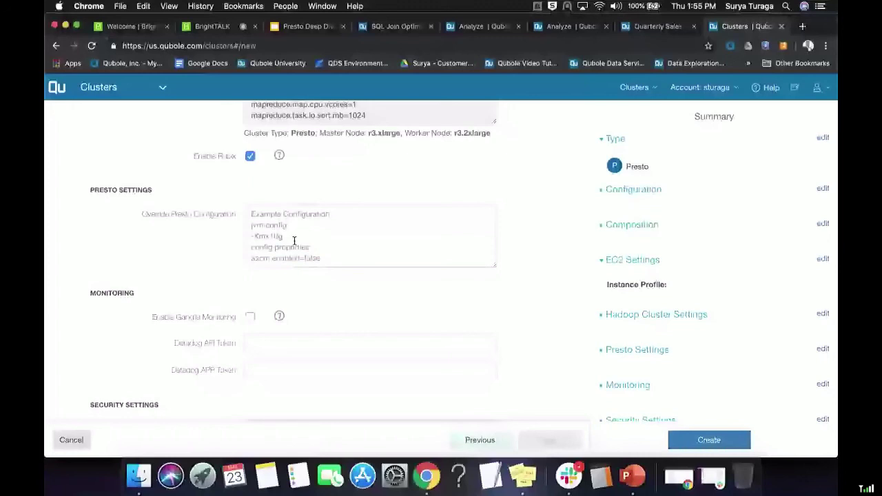
- Highlight the Override Presto Configuration setting, examine its example text, and review the monitoring and security settings
{"action": "left_click_drag", "start_coordinate": [147, 218], "coordinate": [262, 230]}
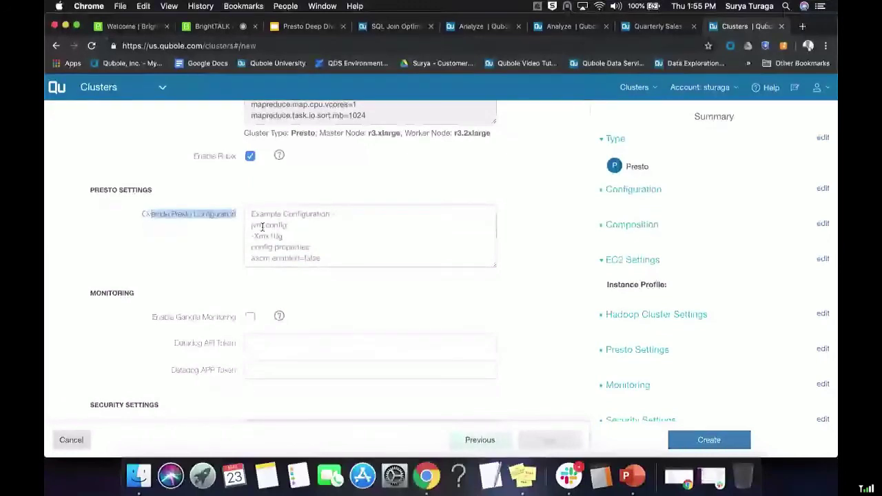
{"action": "left_click", "coordinate": [277, 248]}
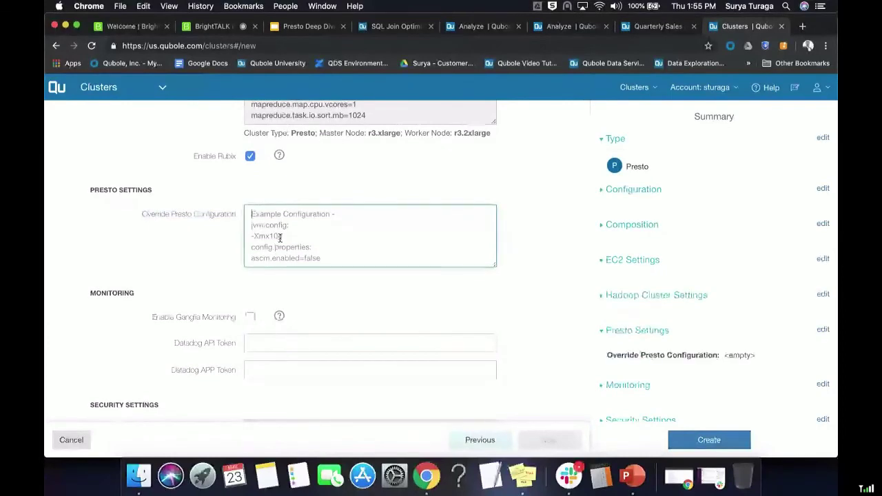
{"action": "scroll", "coordinate": [197, 281], "scroll_direction": "down", "scroll_amount": 1}
{"action": "scroll", "coordinate": [197, 281], "scroll_direction": "down", "scroll_amount": 3}
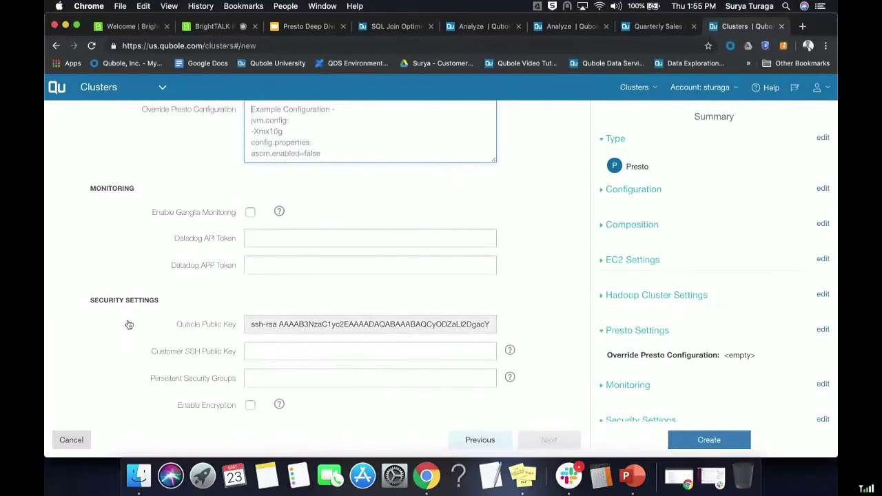
{"action": "scroll", "coordinate": [232, 348], "scroll_direction": "up", "scroll_amount": 1}
{"action": "scroll", "coordinate": [234, 343], "scroll_direction": "up", "scroll_amount": 3}
{"action": "scroll", "coordinate": [174, 323], "scroll_direction": "up", "scroll_amount": 12}
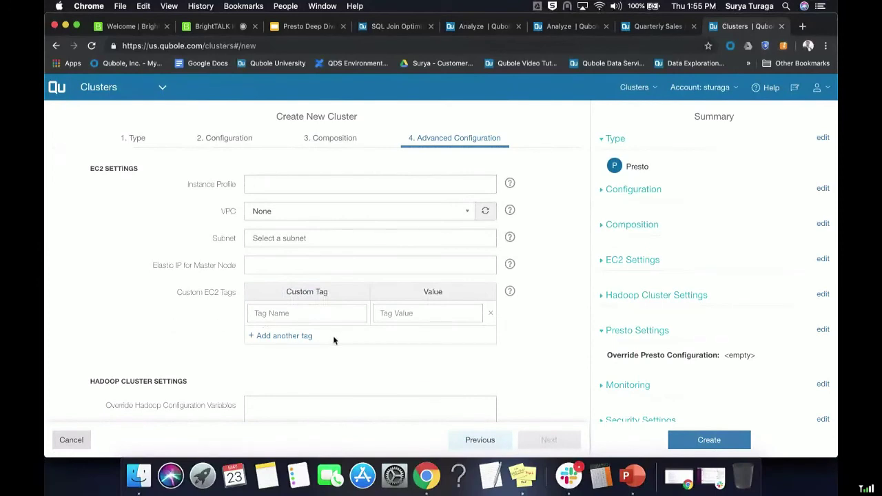
- Switch to the BrightTALK webinar and advance the presentation to the Q&A slide
{"action": "left_click", "coordinate": [646, 27]}
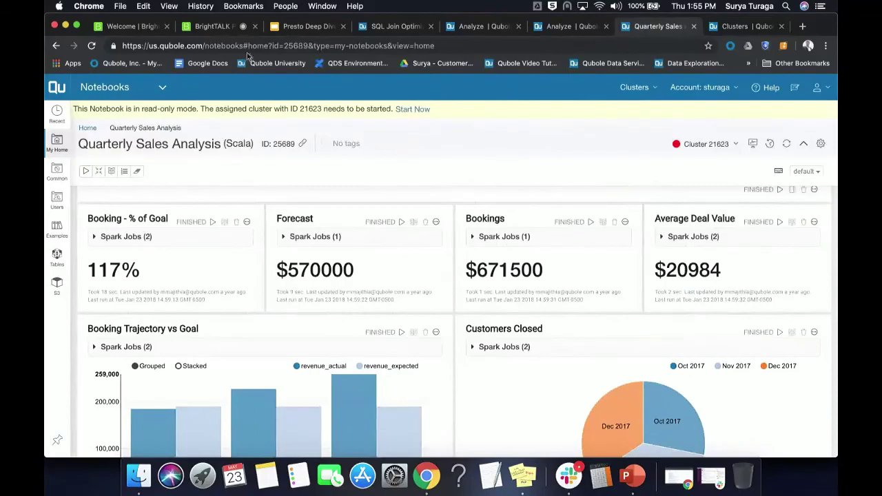
{"action": "left_click", "coordinate": [215, 27]}
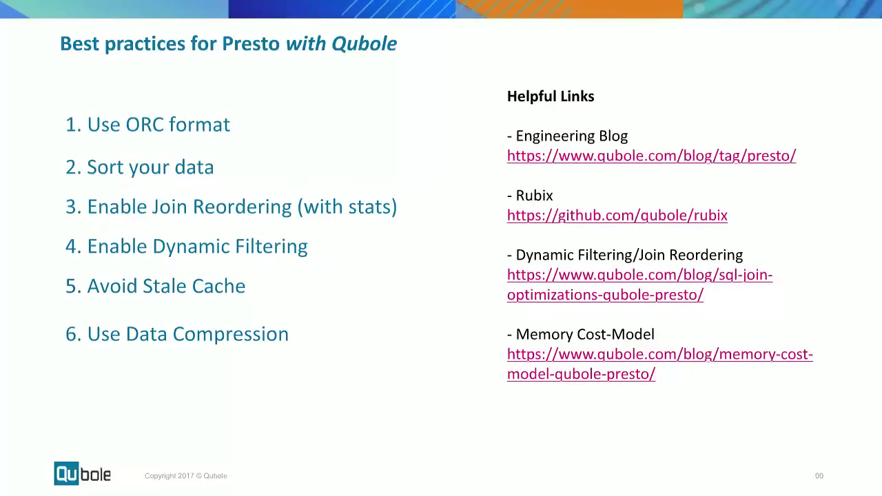
{"action": "key", "text": "Right"}
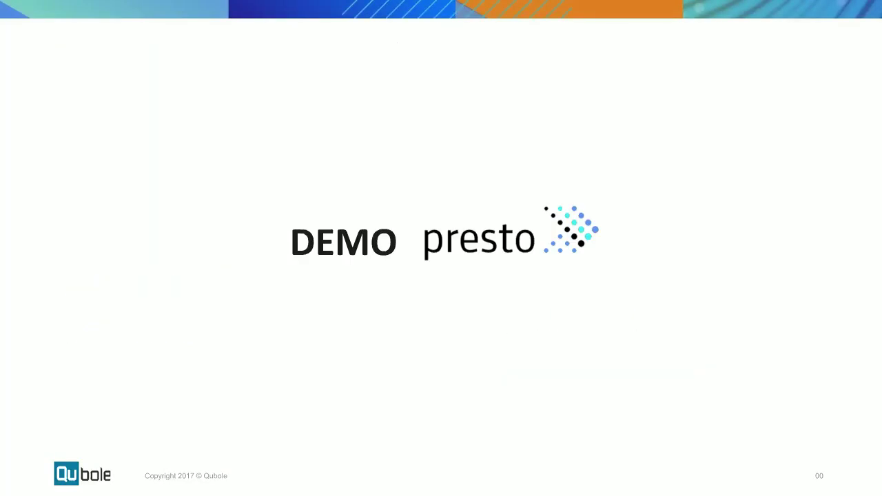
{"action": "key", "text": "Right"}
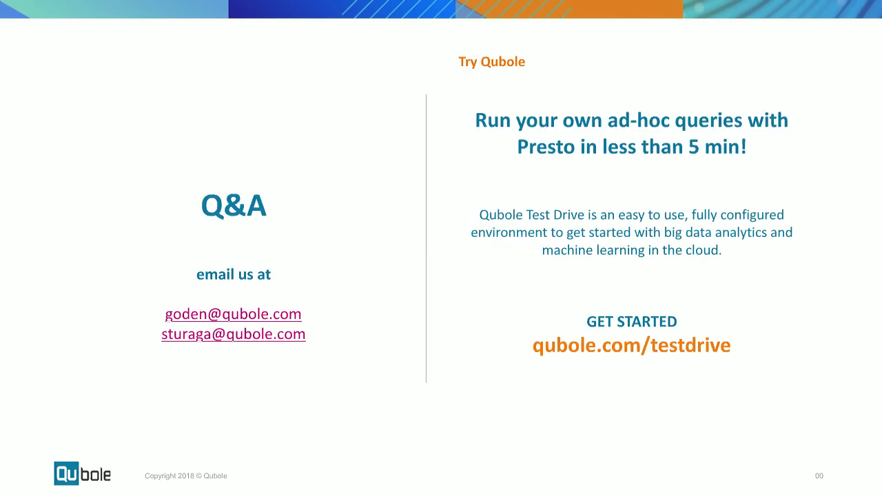